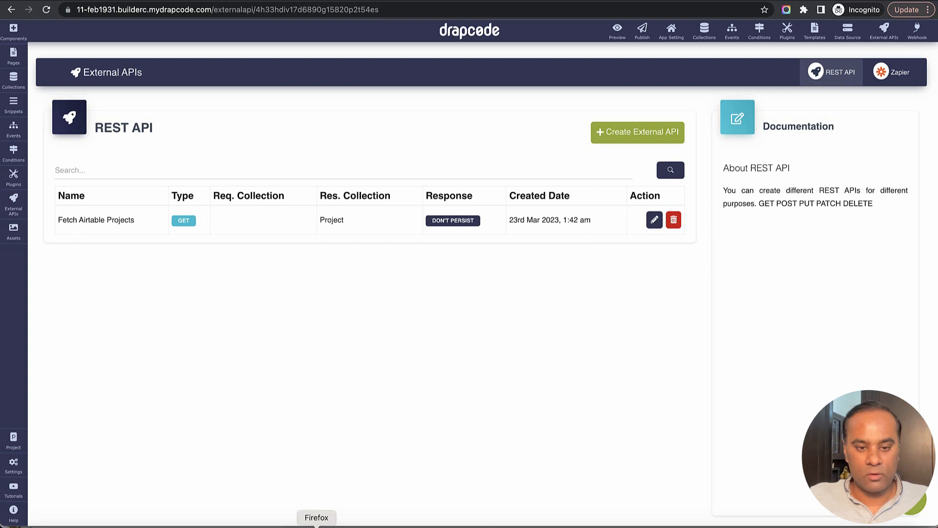
Switch to Xano's API documentation in Firefox and expand the POST /project endpoint for adding a project record
{"action": "left_click", "coordinate": [316, 526]}
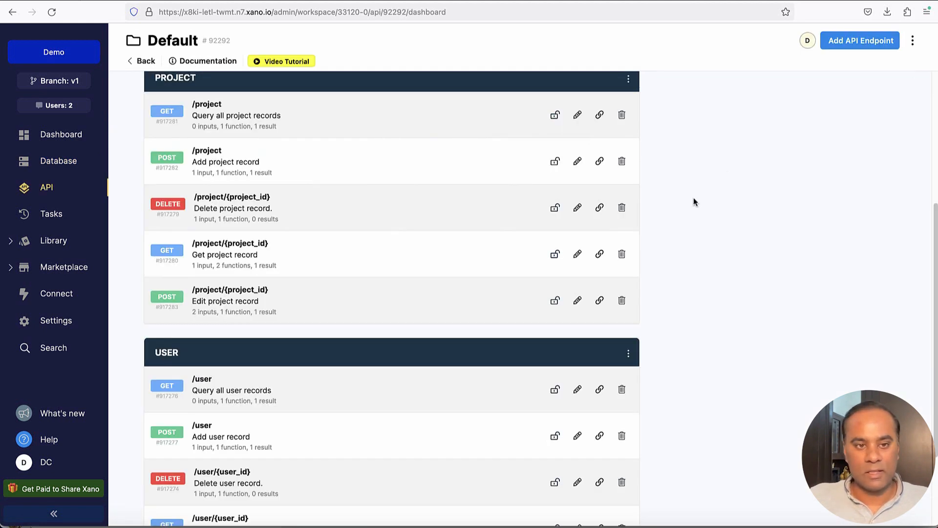
{"action": "scroll", "coordinate": [694, 202], "scroll_direction": "up", "scroll_amount": 1}
{"action": "scroll", "coordinate": [337, 166], "scroll_direction": "up", "scroll_amount": 3}
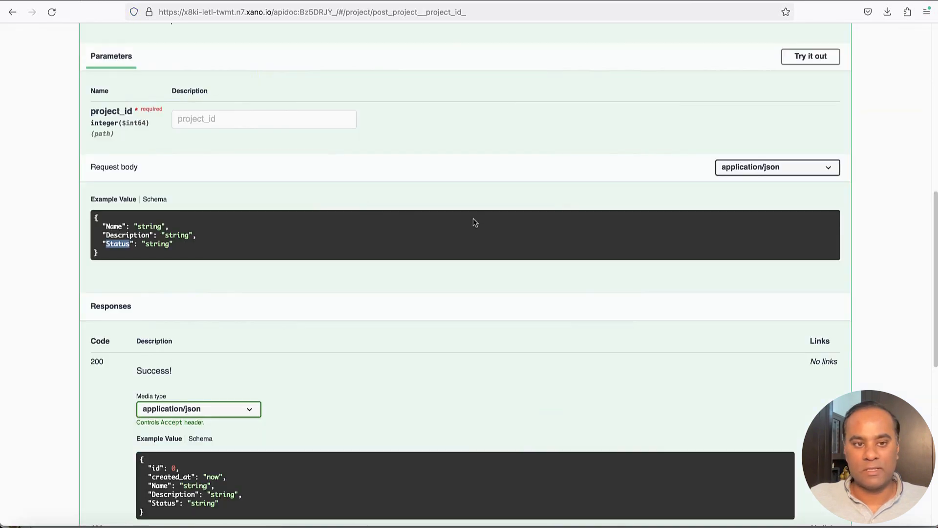
{"action": "scroll", "coordinate": [473, 220], "scroll_direction": "up", "scroll_amount": 4}
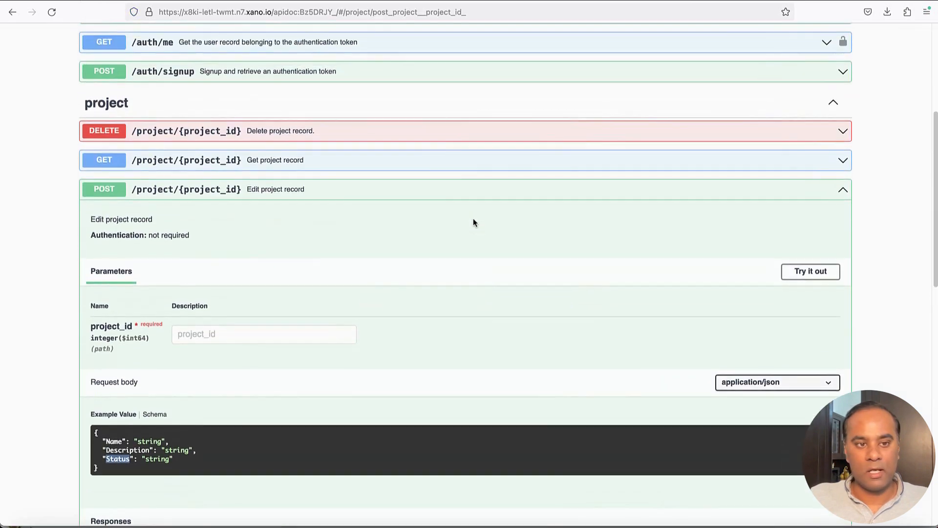
{"action": "left_click", "coordinate": [319, 198]}
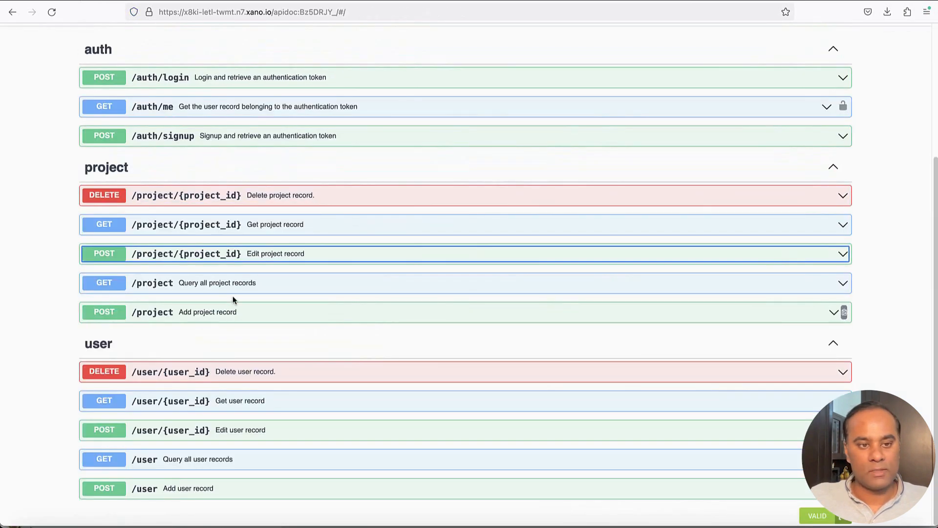
{"action": "left_click", "coordinate": [246, 315]}
{"action": "scroll", "coordinate": [449, 299], "scroll_direction": "down", "scroll_amount": 3}
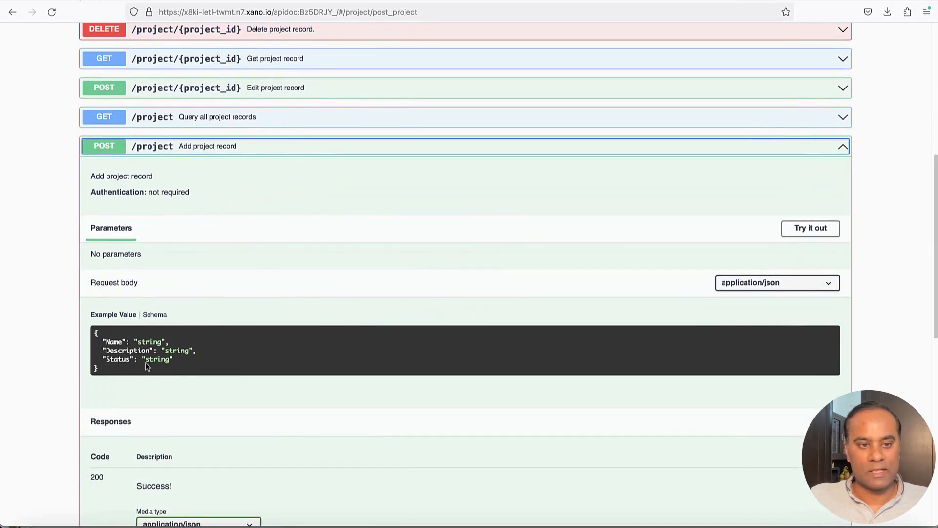
Examine the example request body and the 200 response example of the Add project record endpoint
{"action": "left_click_drag", "start_coordinate": [128, 368], "coordinate": [91, 337]}
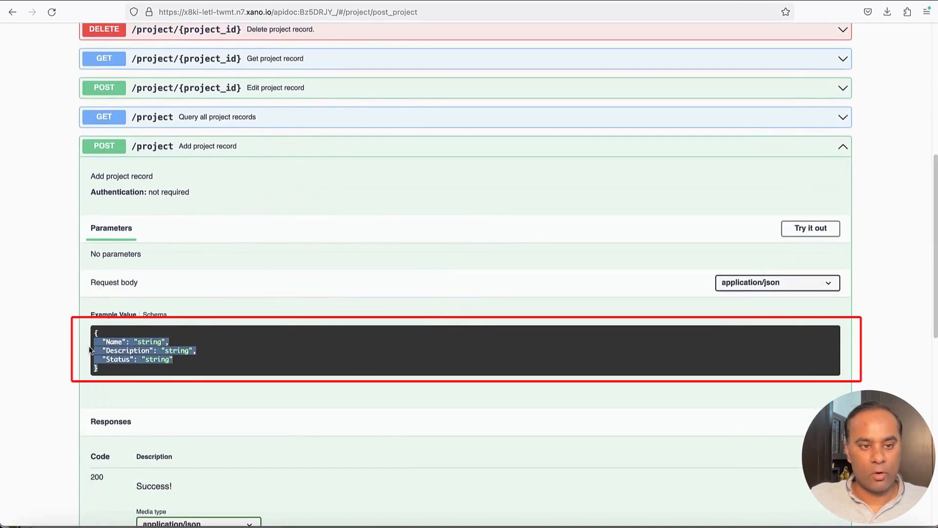
{"action": "left_click", "coordinate": [117, 356]}
{"action": "scroll", "coordinate": [296, 369], "scroll_direction": "down", "scroll_amount": 3}
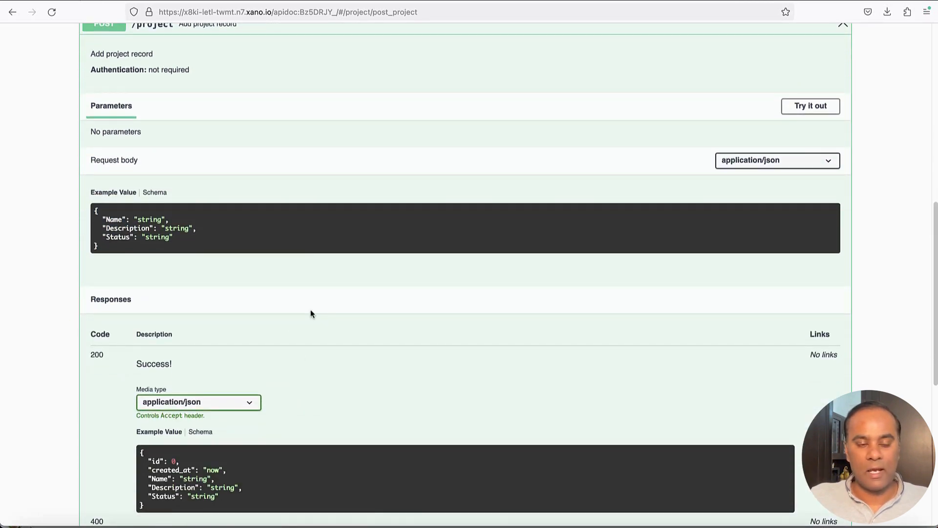
{"action": "scroll", "coordinate": [310, 313], "scroll_direction": "down", "scroll_amount": 4}
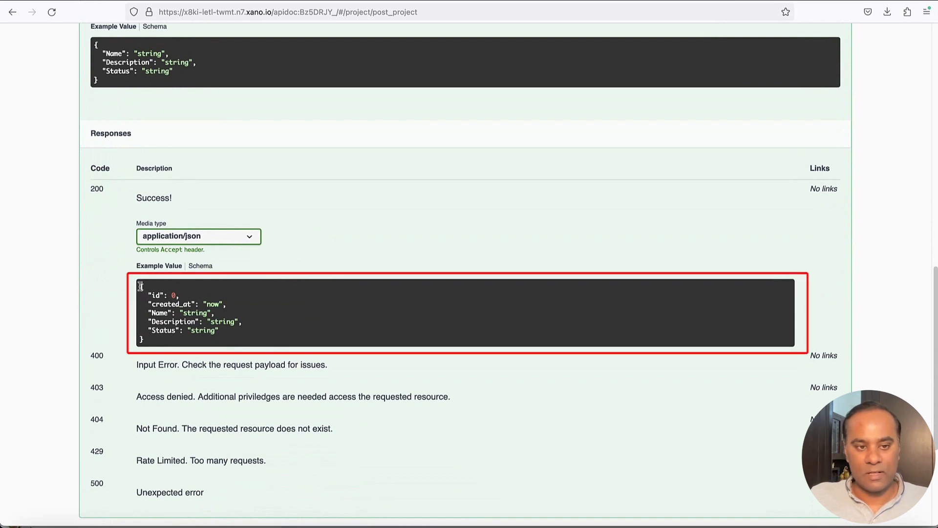
{"action": "left_click_drag", "start_coordinate": [141, 284], "coordinate": [191, 345]}
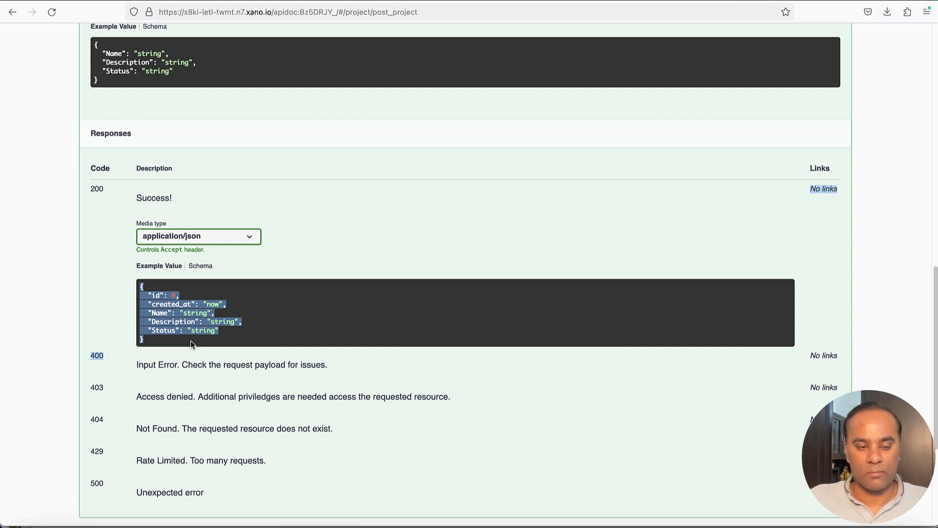
{"action": "left_click", "coordinate": [300, 334]}
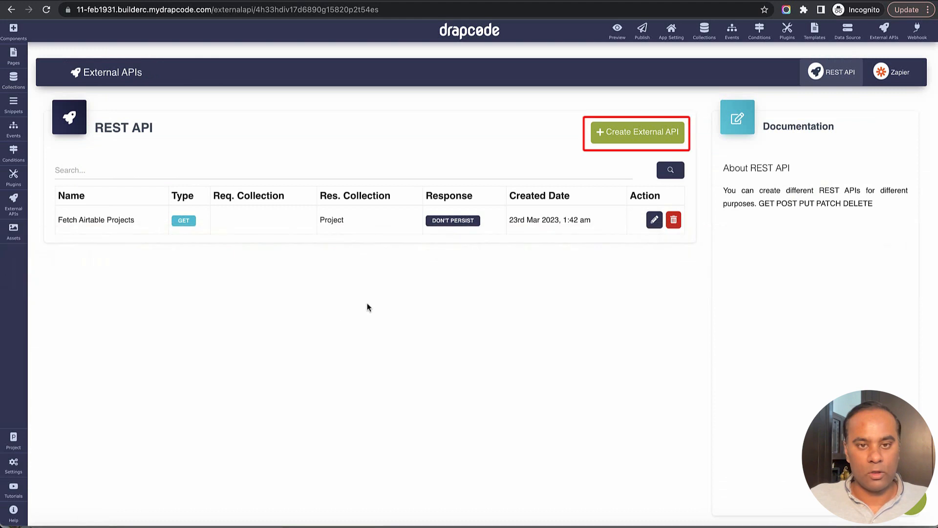
Switch back to DrapCode and start a new external REST API named "Create project on Xano"
{"action": "left_click", "coordinate": [636, 132]}
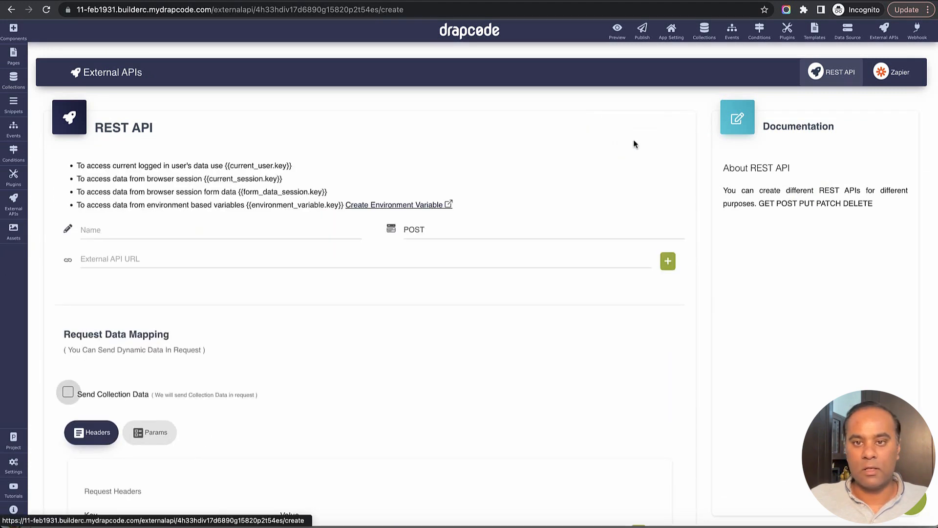
{"action": "left_click", "coordinate": [337, 236]}
{"action": "type", "text": "Create project"}
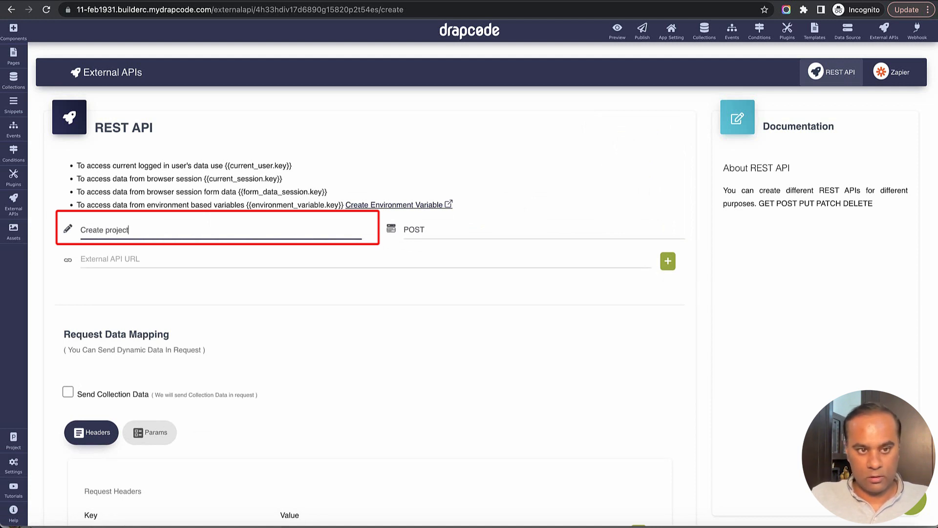
{"action": "type", "text": "on Xano"}
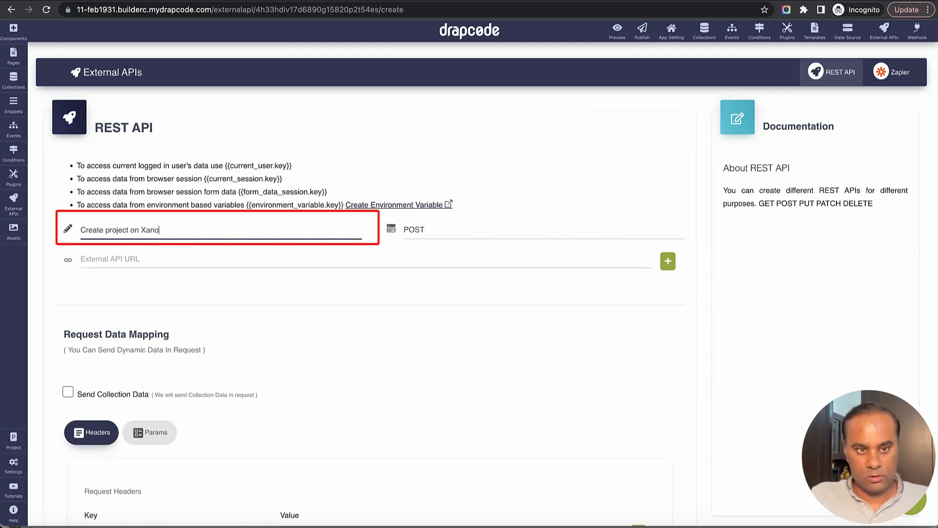
{"action": "key", "text": "Tab"}
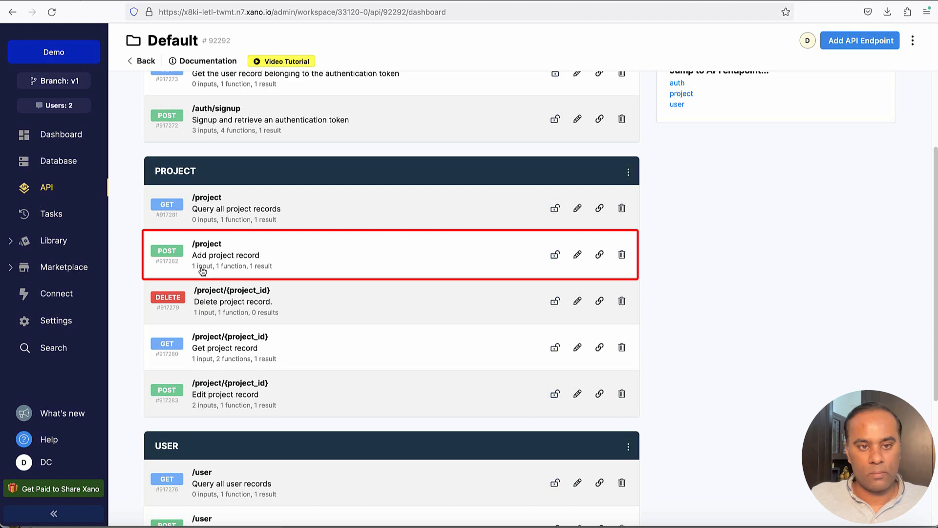
Copy the URL of Xano's POST /project Add project record endpoint and enter it as the External API URL in DrapCode
{"action": "left_click", "coordinate": [600, 257]}
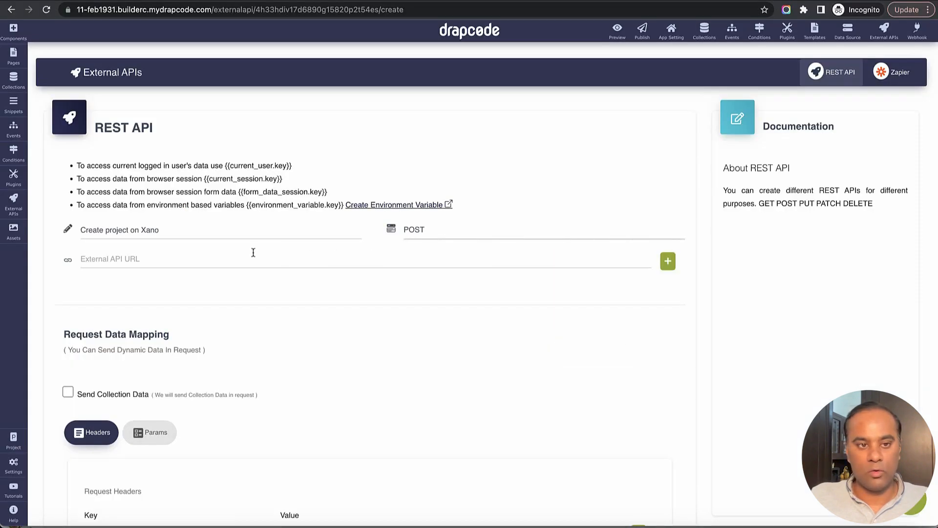
{"action": "left_click", "coordinate": [205, 251]}
{"action": "key", "text": "super+v"}
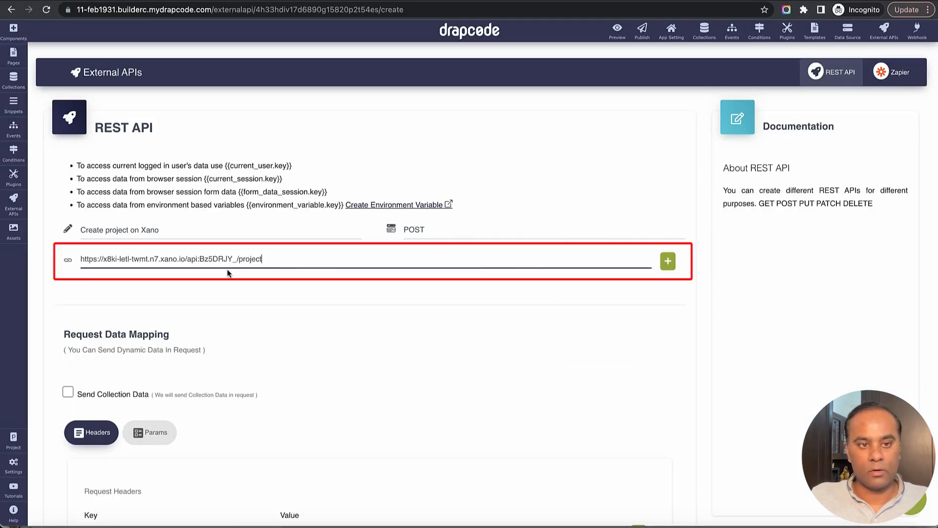
Enable Send Collection Data in the request data mapping and choose the Project collection
{"action": "scroll", "coordinate": [248, 311], "scroll_direction": "down", "scroll_amount": 1}
{"action": "scroll", "coordinate": [188, 360], "scroll_direction": "down", "scroll_amount": 1}
{"action": "scroll", "coordinate": [277, 315], "scroll_direction": "down", "scroll_amount": 3}
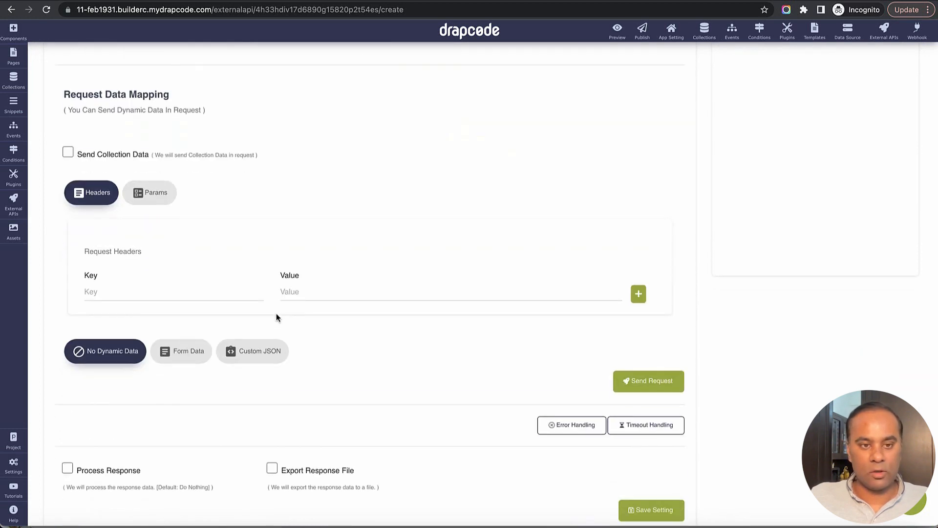
{"action": "scroll", "coordinate": [312, 259], "scroll_direction": "up", "scroll_amount": 1}
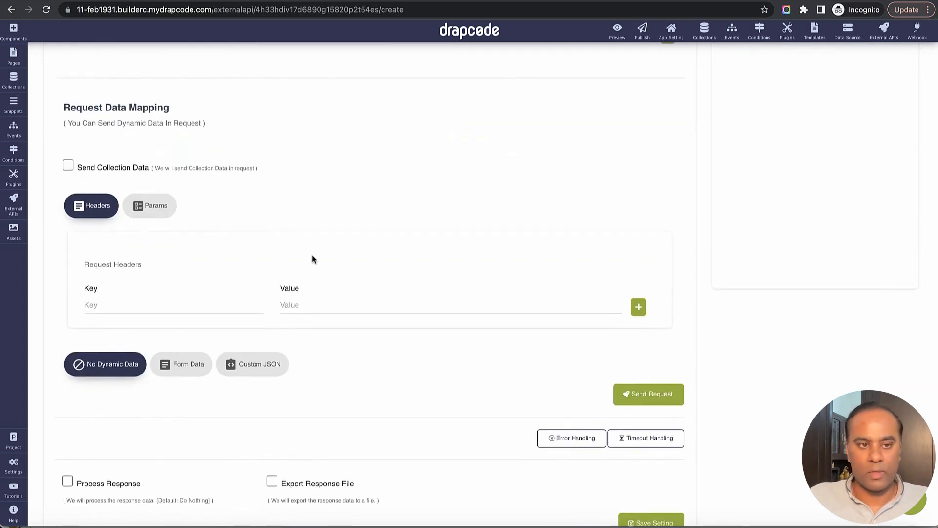
{"action": "left_click", "coordinate": [68, 167]}
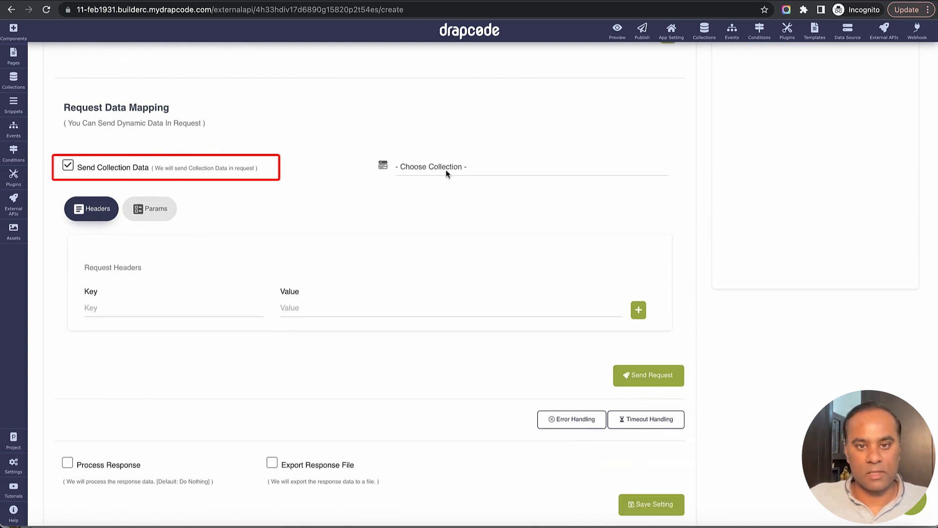
{"action": "left_click", "coordinate": [430, 176]}
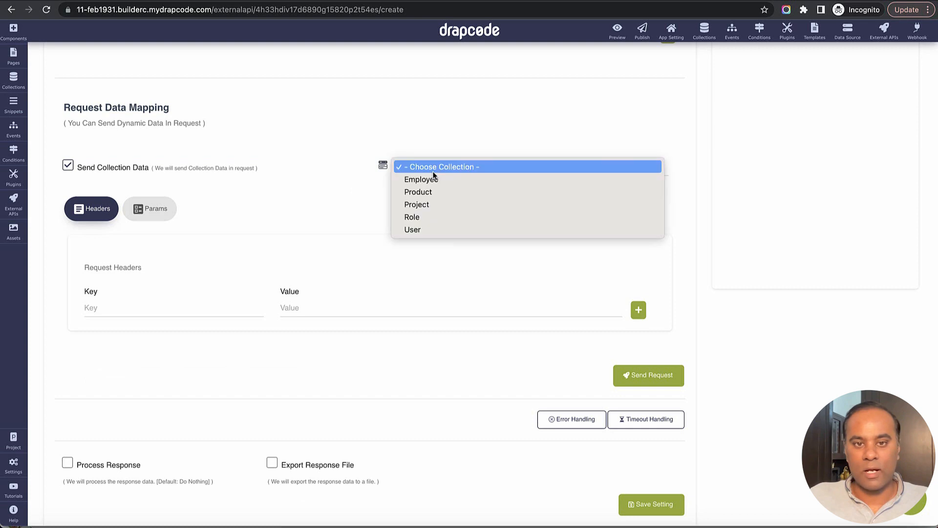
{"action": "left_click", "coordinate": [433, 205]}
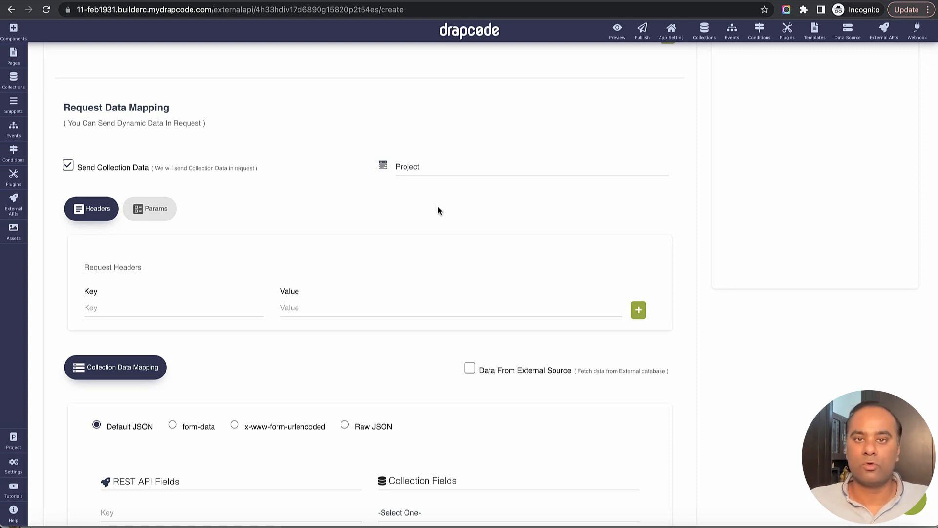
Copy the Name key from Xano's example request body and map it as a REST API field to the collection's Name field
{"action": "scroll", "coordinate": [444, 236], "scroll_direction": "down", "scroll_amount": 4}
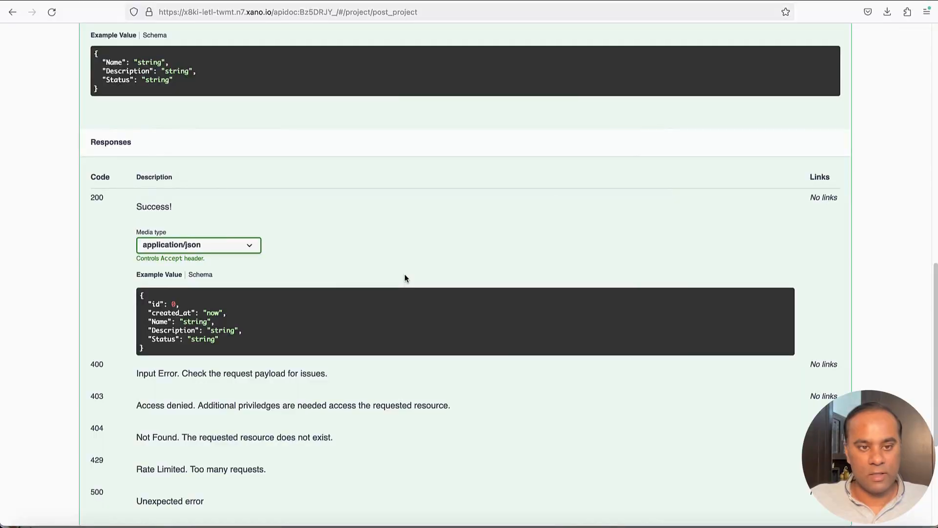
{"action": "scroll", "coordinate": [147, 185], "scroll_direction": "up", "scroll_amount": 1}
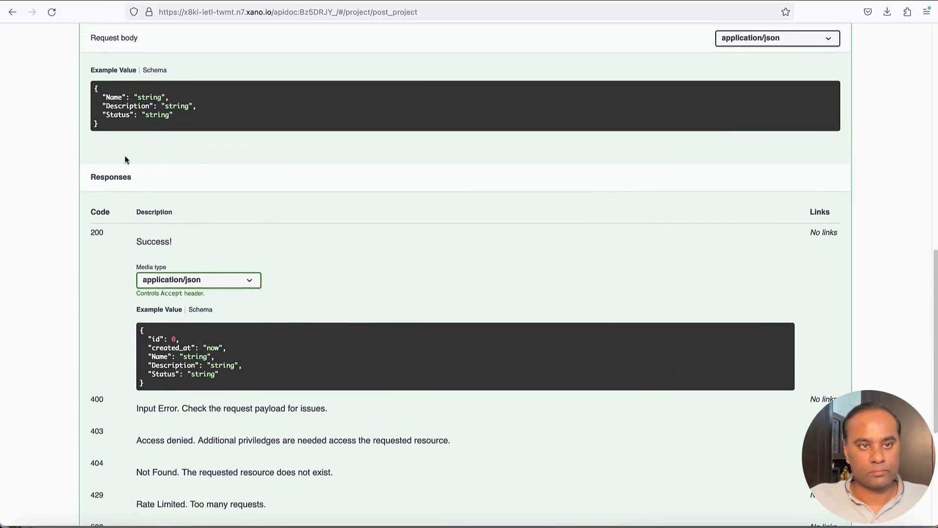
{"action": "double_click", "coordinate": [114, 98]}
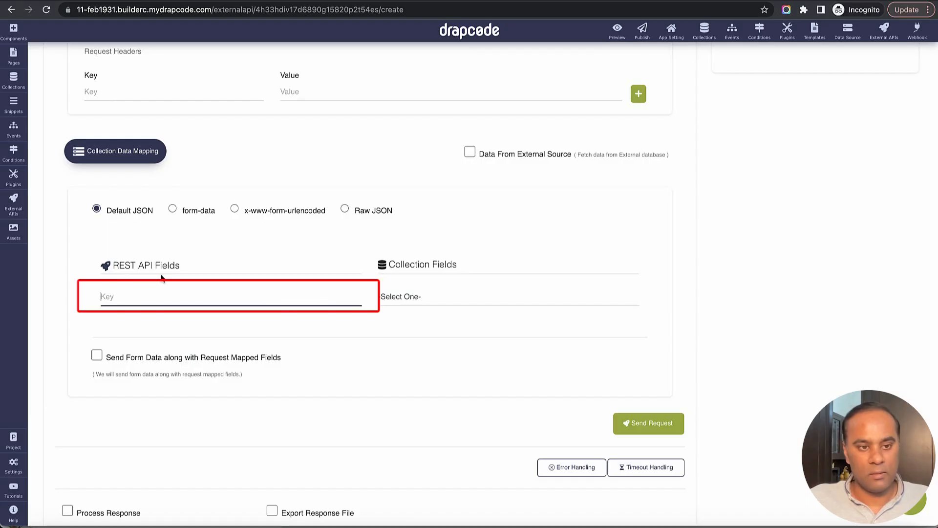
{"action": "key", "text": "super+v"}
{"action": "left_click", "coordinate": [407, 297]}
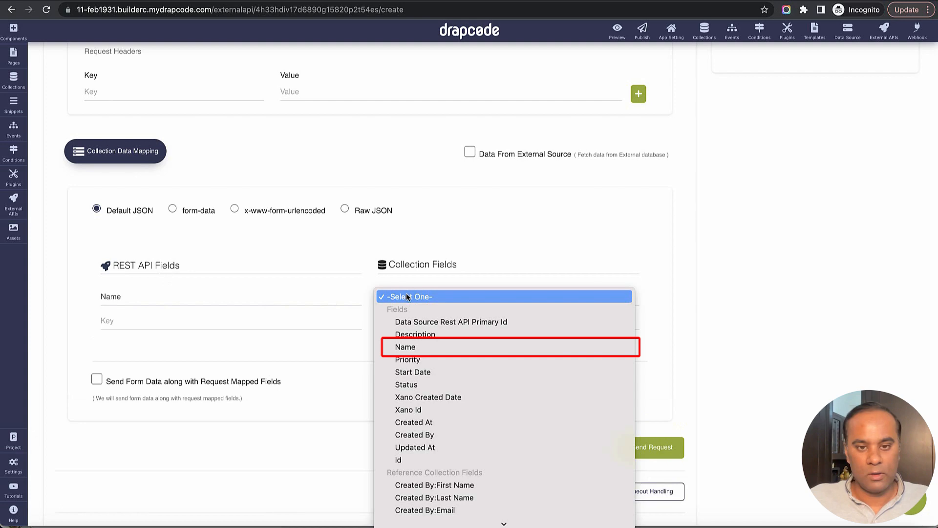
{"action": "left_click", "coordinate": [419, 346]}
Add the Description key from Xano's request body as a REST API field and map it to the collection's Description field
{"action": "left_click", "coordinate": [323, 329]}
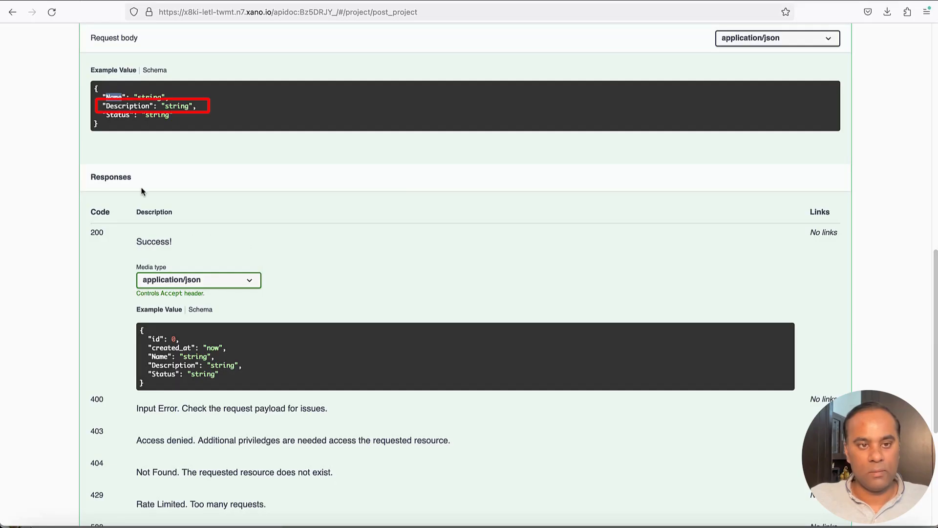
{"action": "double_click", "coordinate": [118, 114]}
{"action": "key", "text": "super+c"}
{"action": "double_click", "coordinate": [117, 107]}
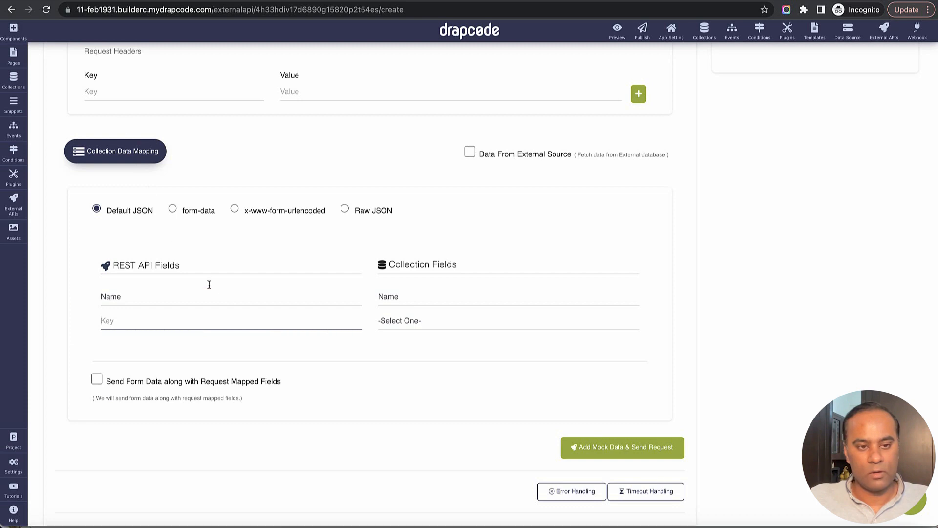
{"action": "type", "text": "Description"}
{"action": "left_click", "coordinate": [436, 326]}
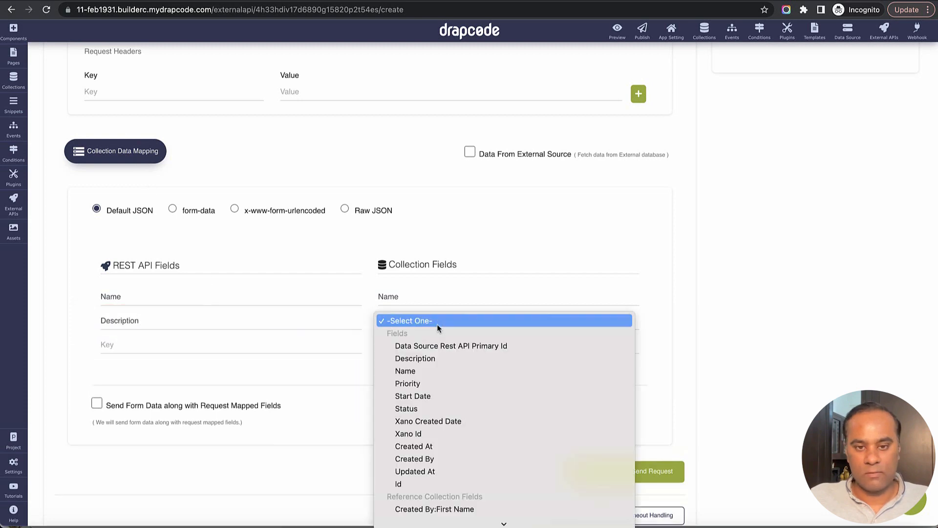
{"action": "left_click", "coordinate": [438, 359]}
Map the Status key from Xano's request body to the collection's Status field and save the external API setting
{"action": "left_click", "coordinate": [318, 343]}
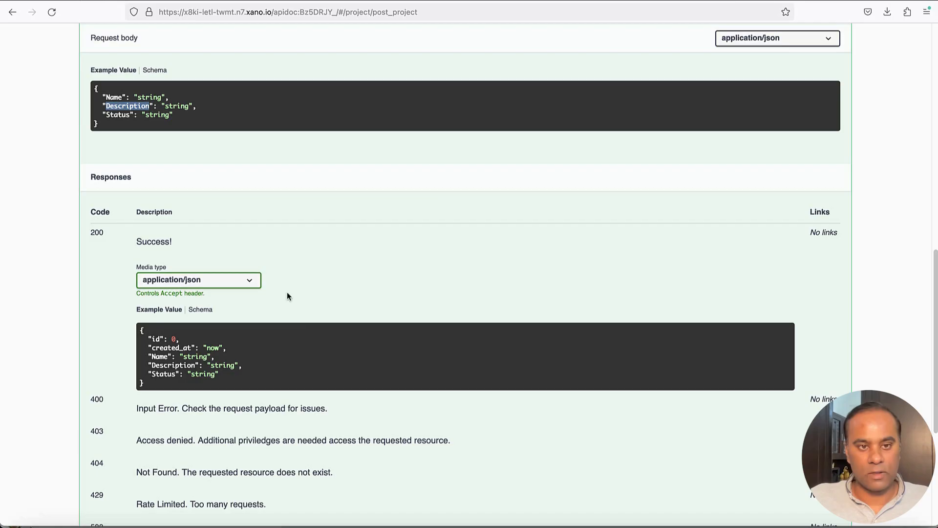
{"action": "left_click", "coordinate": [122, 116]}
{"action": "double_click", "coordinate": [118, 116]}
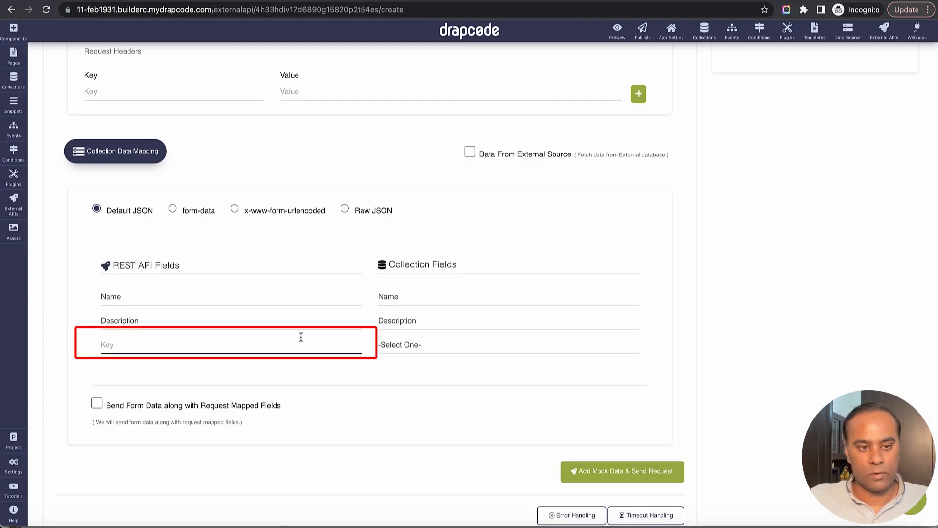
{"action": "key", "text": "super+v"}
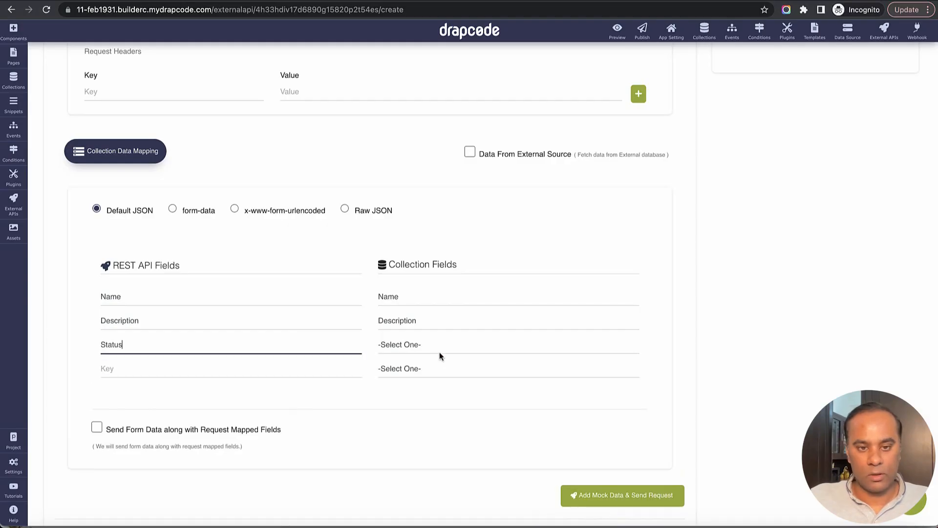
{"action": "left_click", "coordinate": [440, 348]}
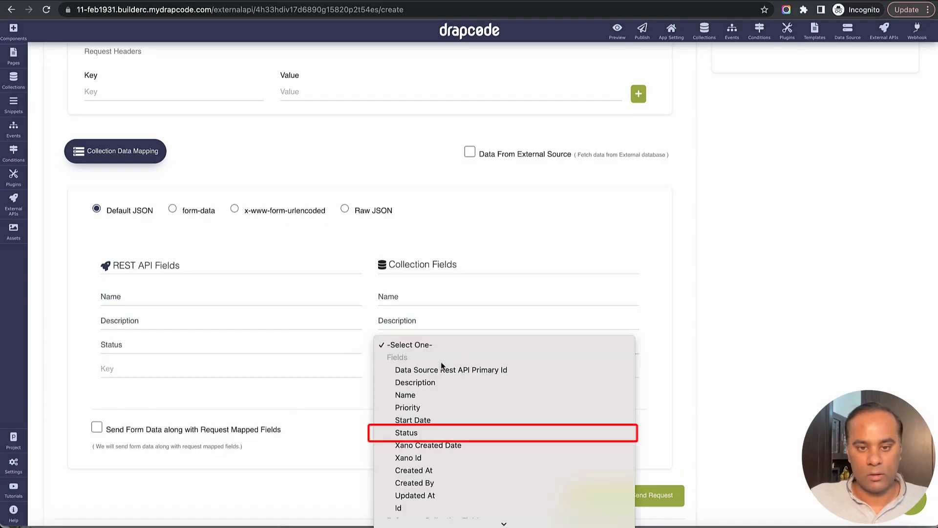
{"action": "left_click", "coordinate": [443, 433]}
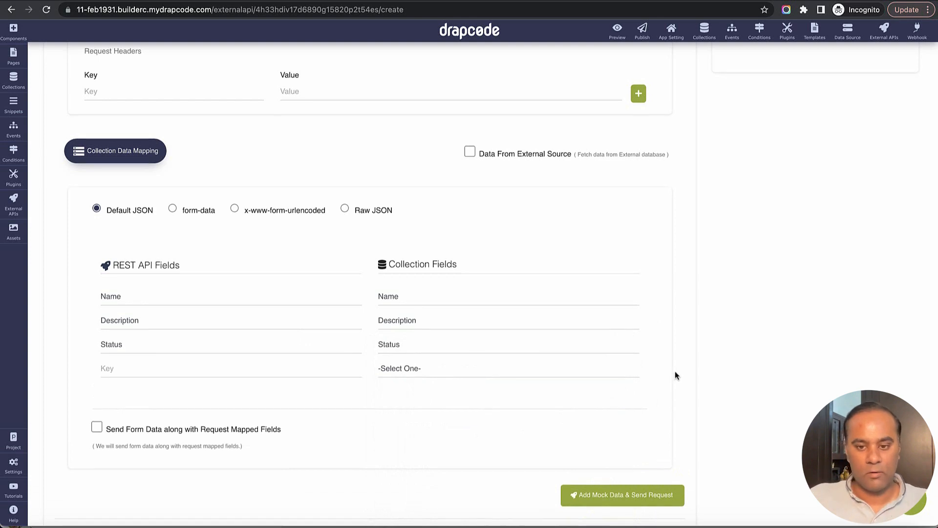
{"action": "scroll", "coordinate": [676, 371], "scroll_direction": "down", "scroll_amount": 4}
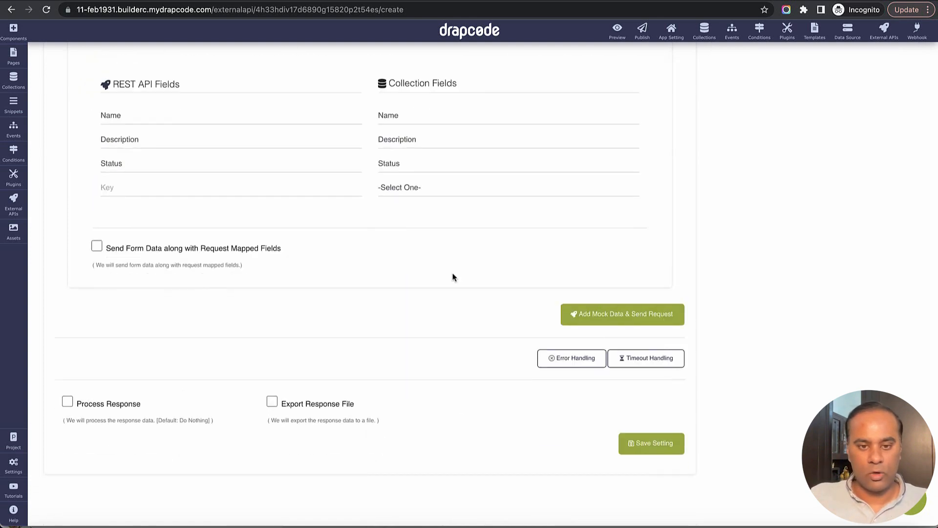
{"action": "left_click", "coordinate": [650, 452]}
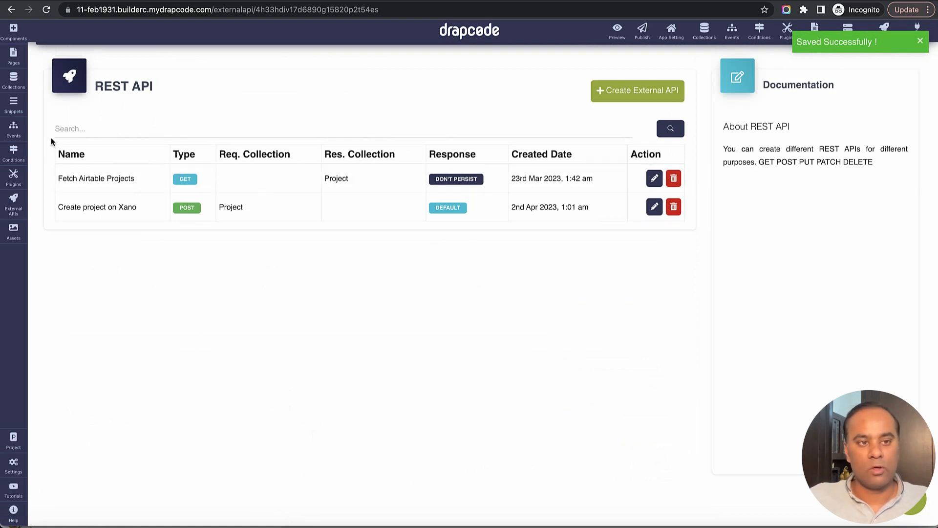
Create a new event named "Create project on Xano"
{"action": "left_click", "coordinate": [14, 128]}
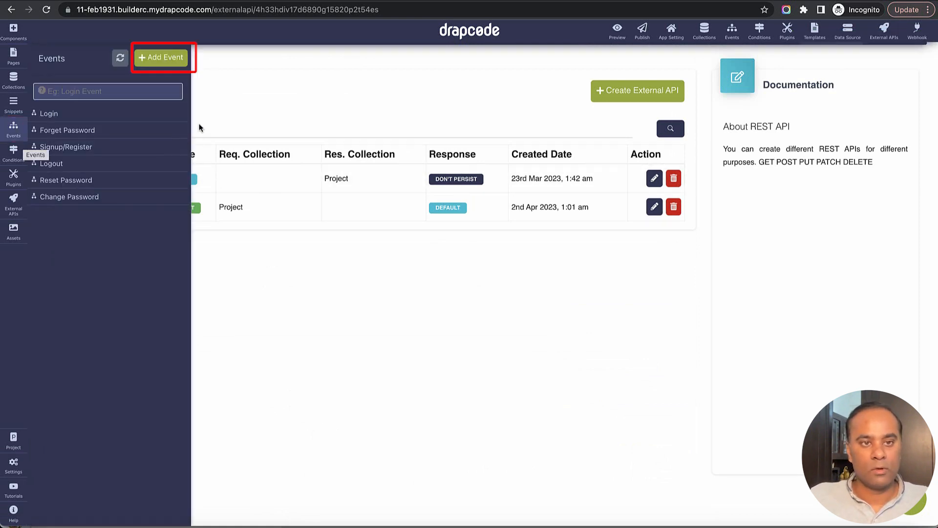
{"action": "left_click", "coordinate": [161, 58]}
{"action": "left_click", "coordinate": [339, 129]}
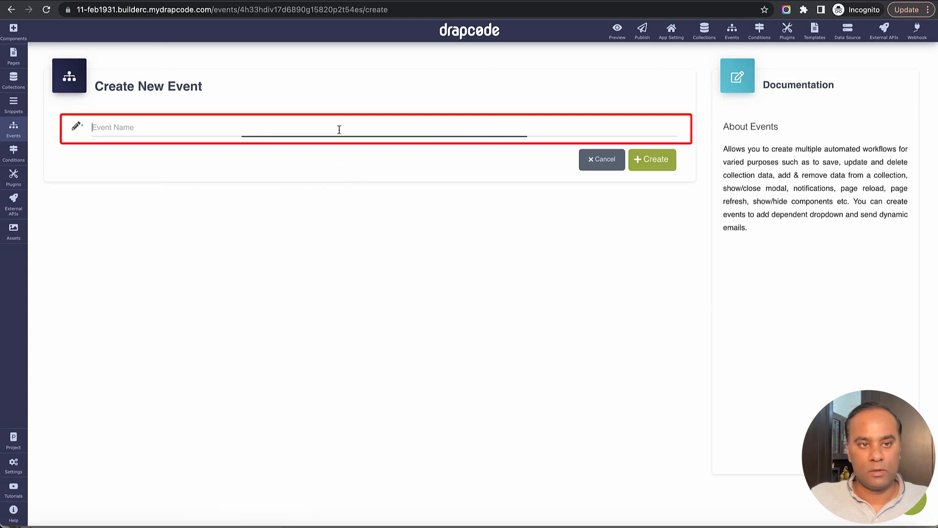
{"action": "type", "text": "Create"}
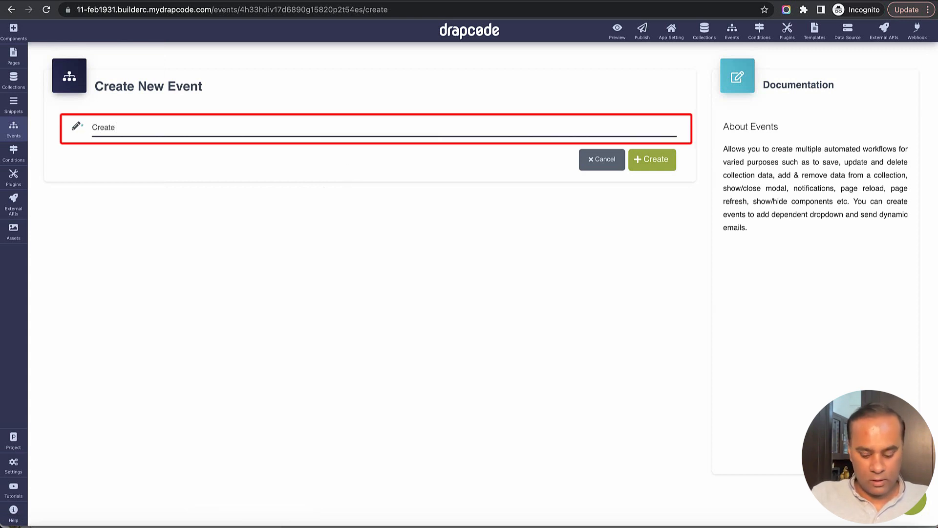
{"action": "type", "text": " project on "}
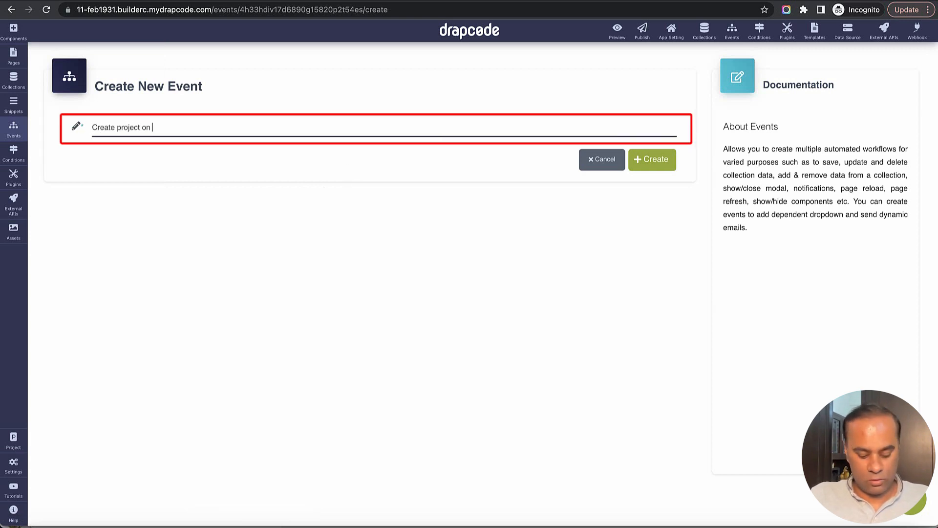
{"action": "type", "text": "Xano"}
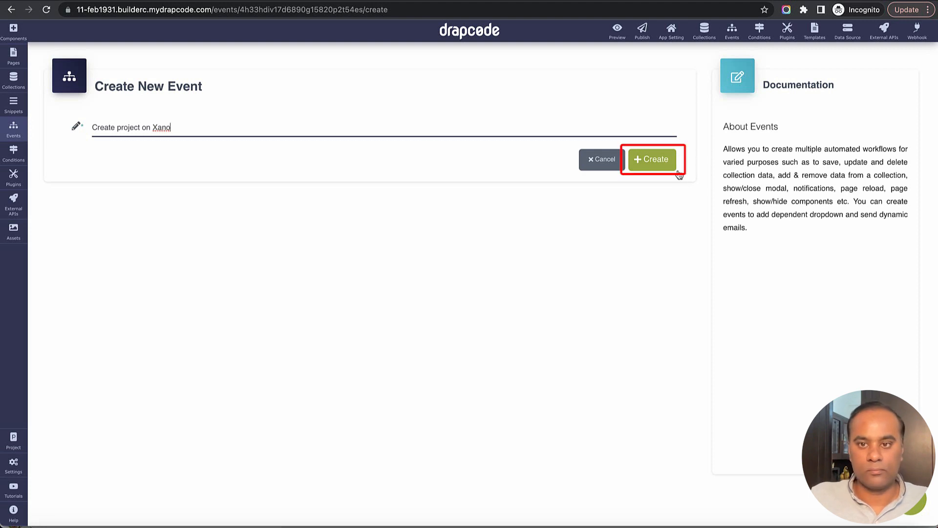
{"action": "left_click", "coordinate": [652, 160]}
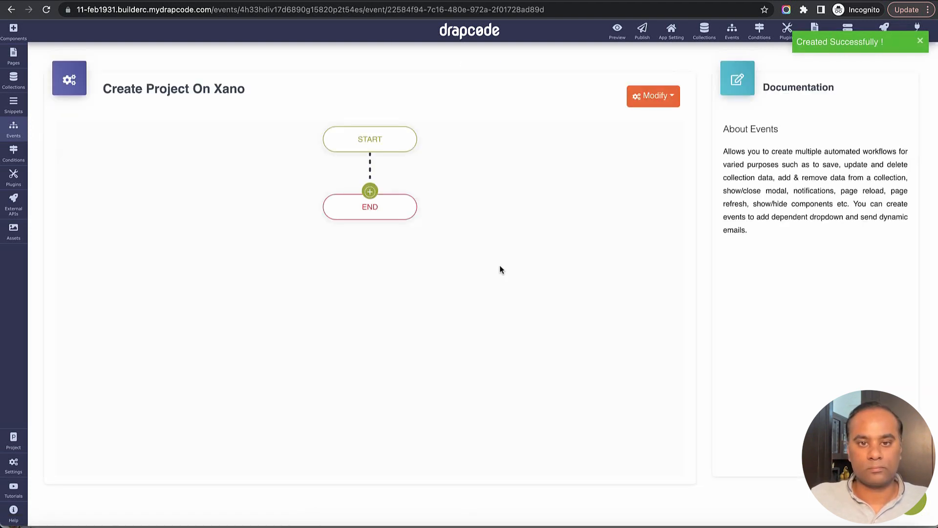
Add a collection Save Data action to the event and choose the Project collection for it
{"action": "left_click", "coordinate": [370, 193]}
{"action": "mouse_move", "coordinate": [399, 293]}
{"action": "mouse_move", "coordinate": [415, 340]}
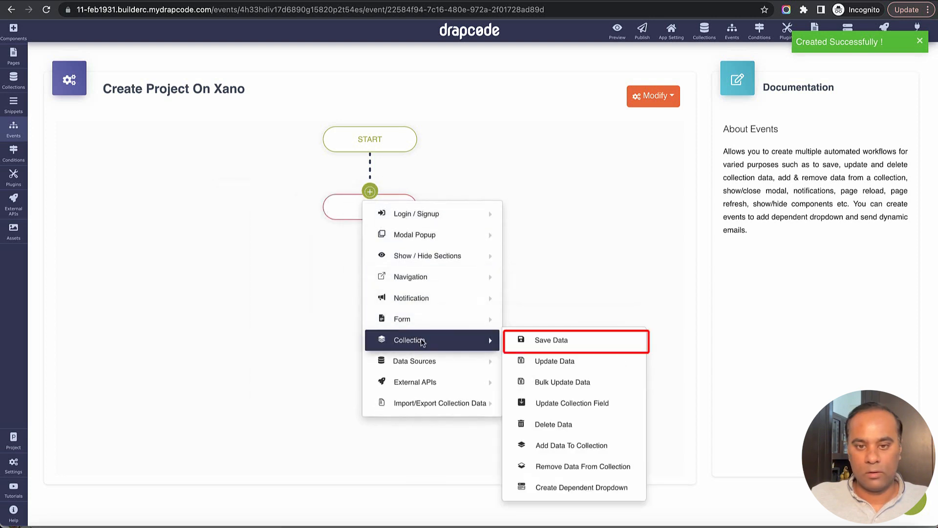
{"action": "left_click", "coordinate": [543, 340]}
{"action": "left_click", "coordinate": [446, 147]}
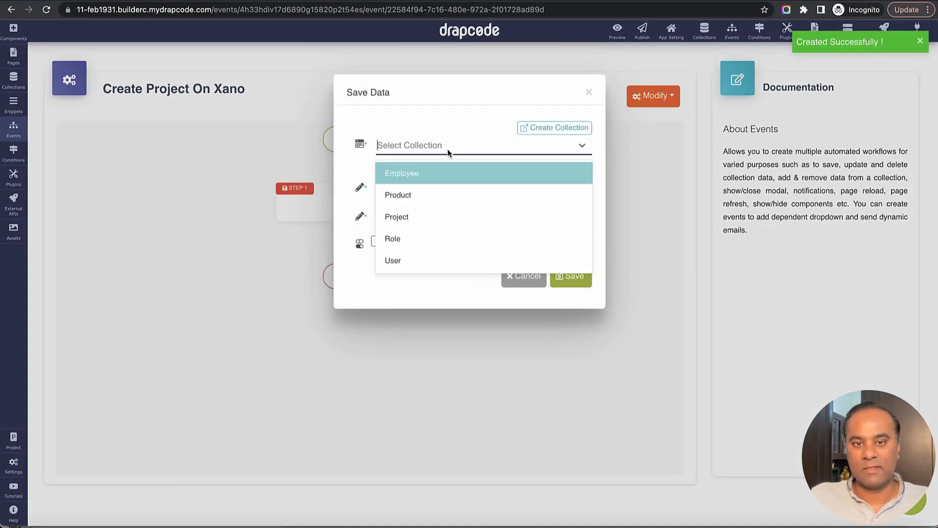
{"action": "left_click", "coordinate": [447, 216]}
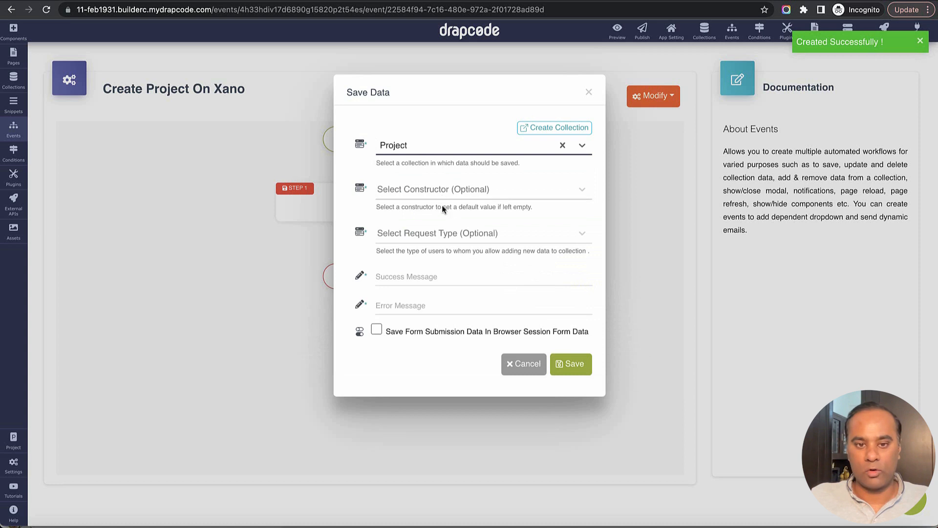
Set the Save Data action's success message to "Saved" and error message to "Error", and save the action
{"action": "left_click", "coordinate": [450, 276]}
{"action": "type", "text": "Saved"}
{"action": "key", "text": "Tab"}
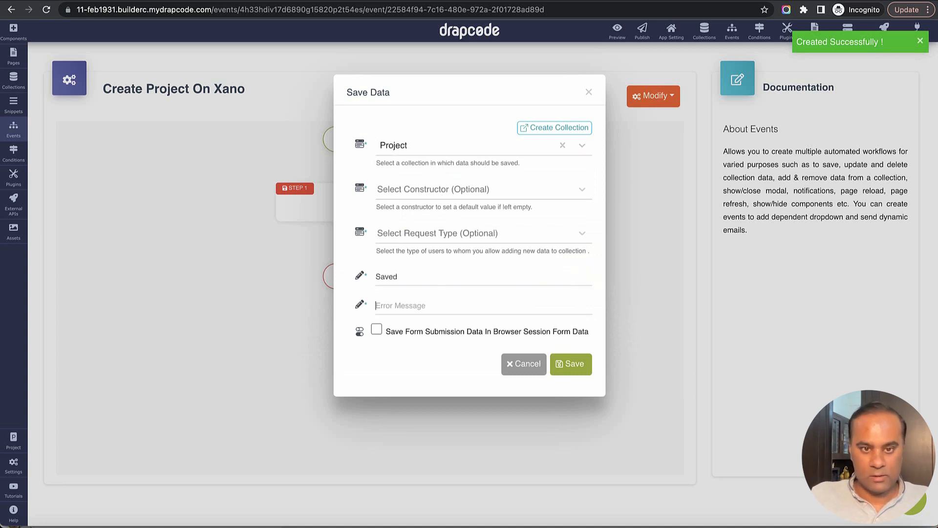
{"action": "type", "text": "Error"}
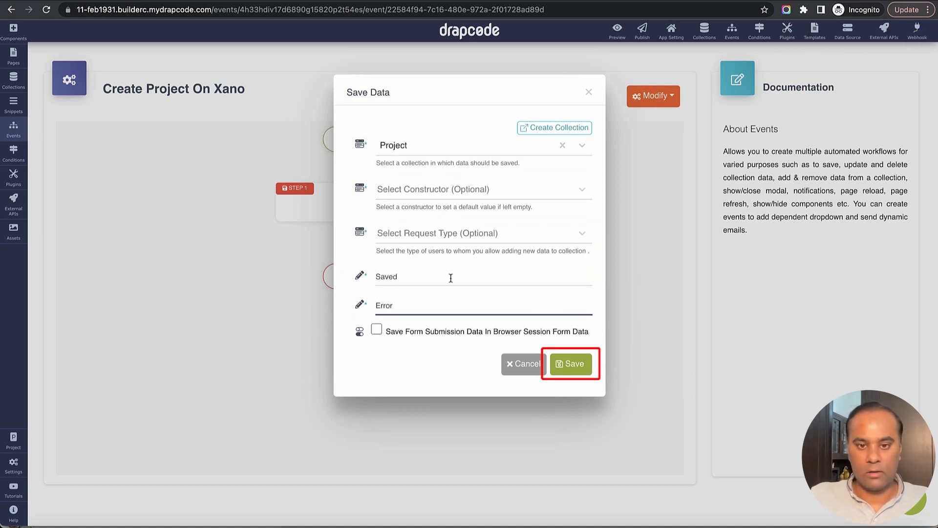
{"action": "left_click", "coordinate": [570, 366]}
Add a Send Data To External API action after Save Data, using the "Create project on Xano" API
{"action": "left_click", "coordinate": [370, 260]}
{"action": "mouse_move", "coordinate": [377, 276]}
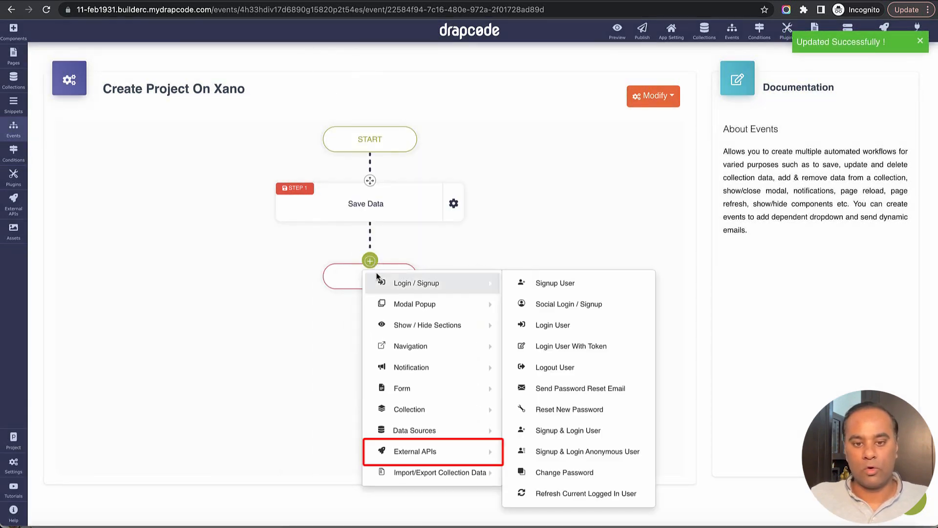
{"action": "mouse_move", "coordinate": [413, 447]}
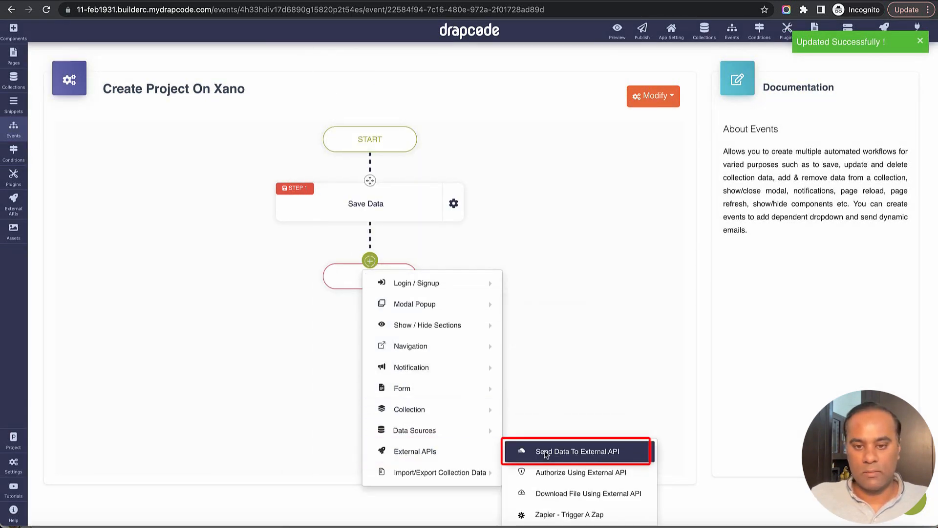
{"action": "left_click", "coordinate": [564, 452]}
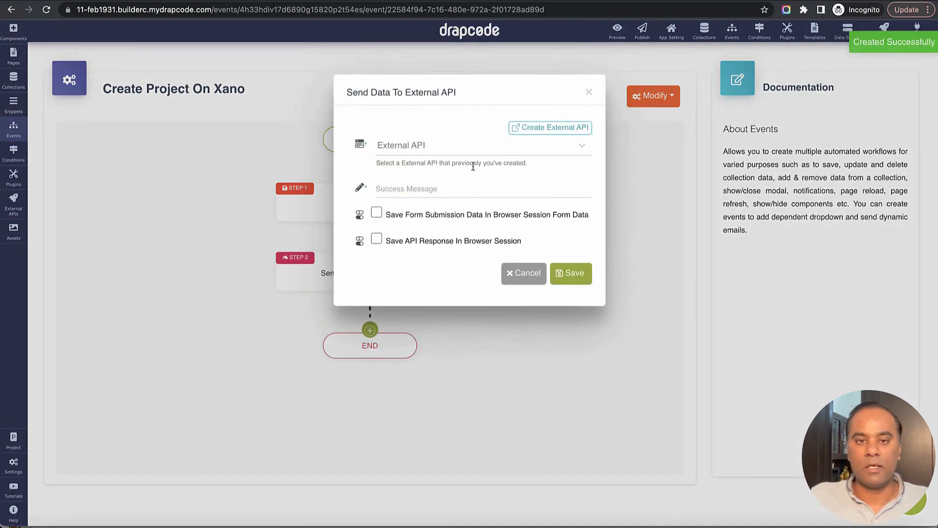
{"action": "left_click", "coordinate": [470, 147]}
{"action": "left_click", "coordinate": [468, 194]}
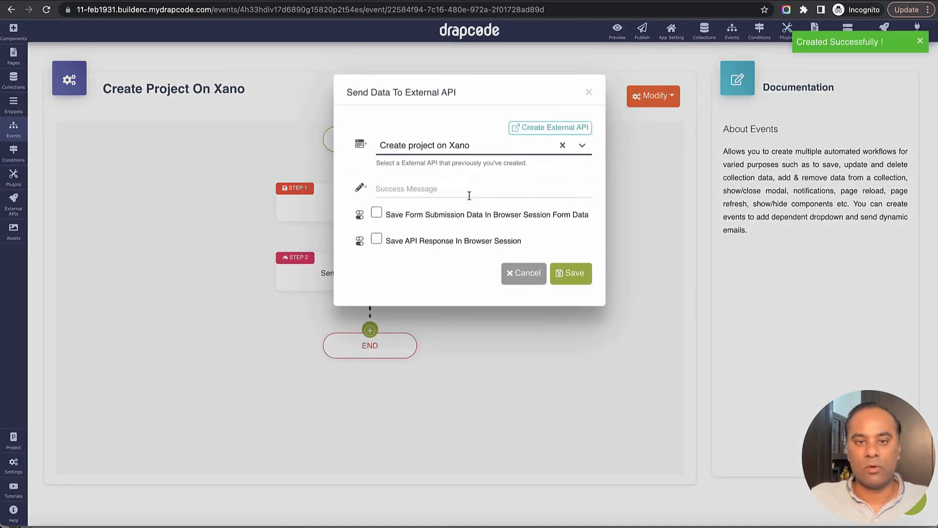
Set the external API action's success message to "Called Xano", enable Save API Response In Browser Session, and save the action
{"action": "left_click", "coordinate": [439, 192]}
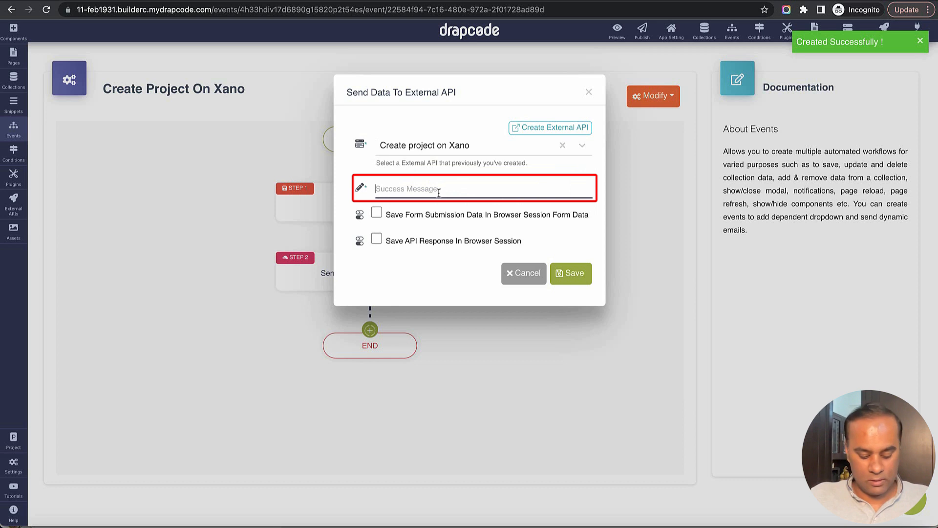
{"action": "type", "text": "Called Xano"}
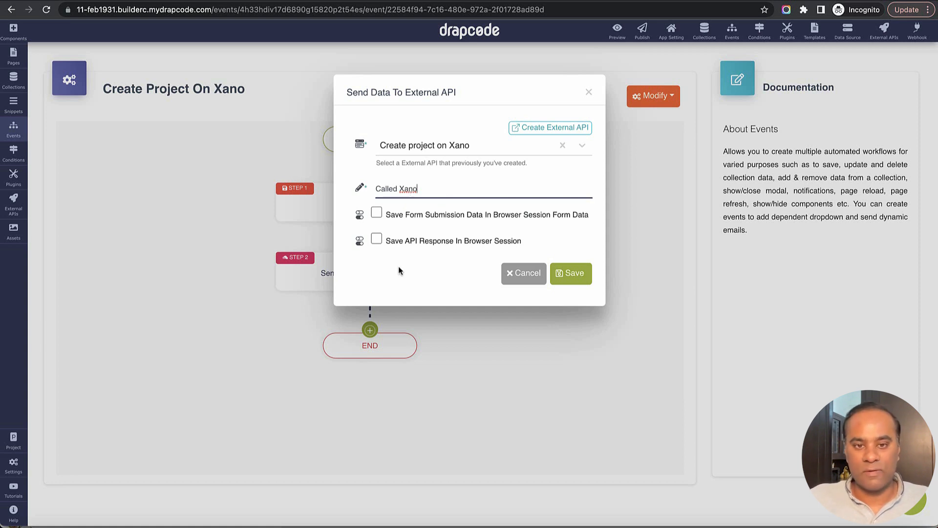
{"action": "left_click", "coordinate": [376, 239]}
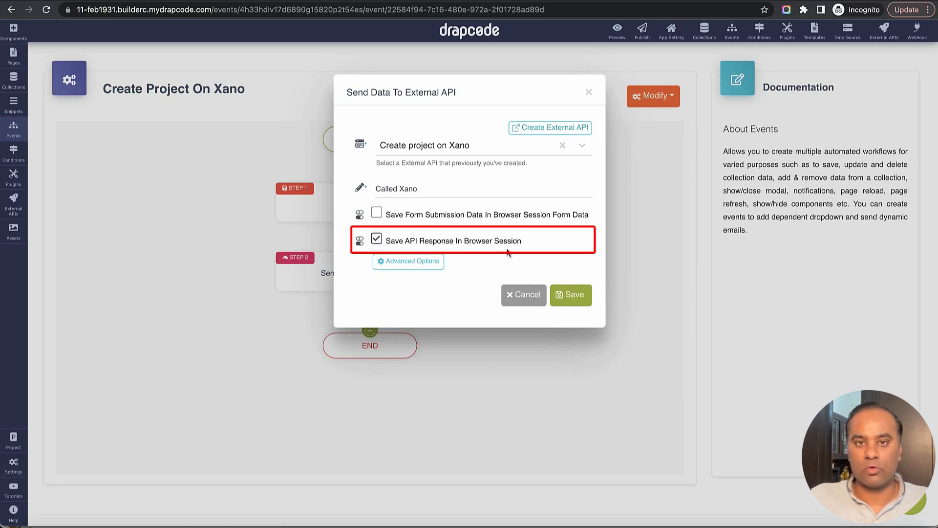
{"action": "left_click", "coordinate": [420, 266]}
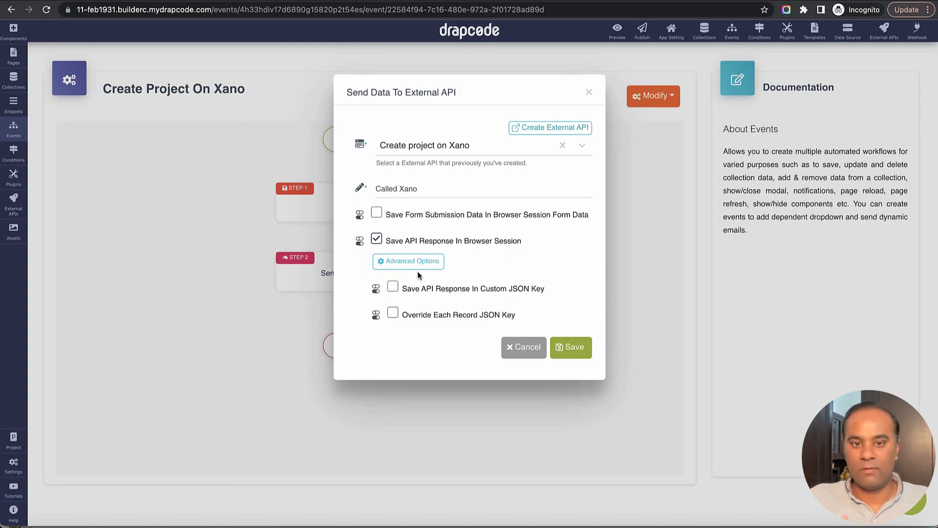
{"action": "left_click", "coordinate": [415, 266]}
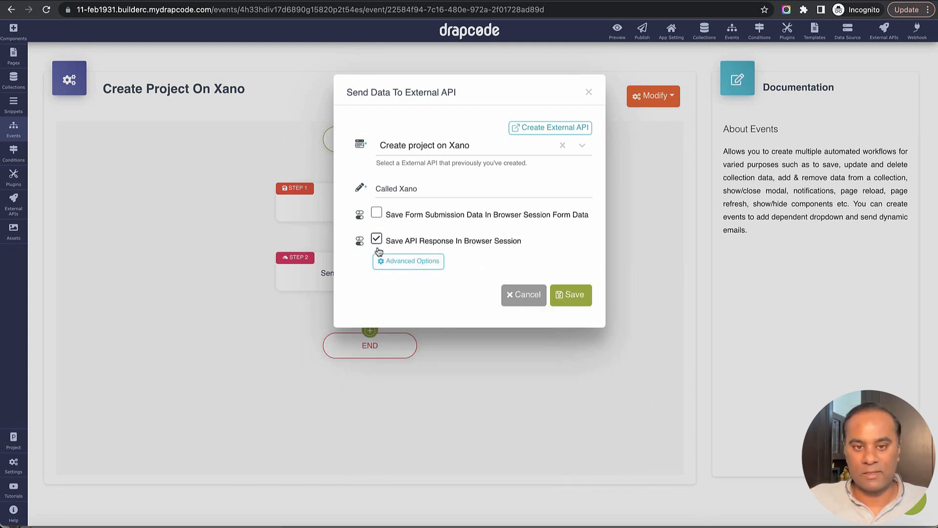
{"action": "left_click", "coordinate": [567, 295]}
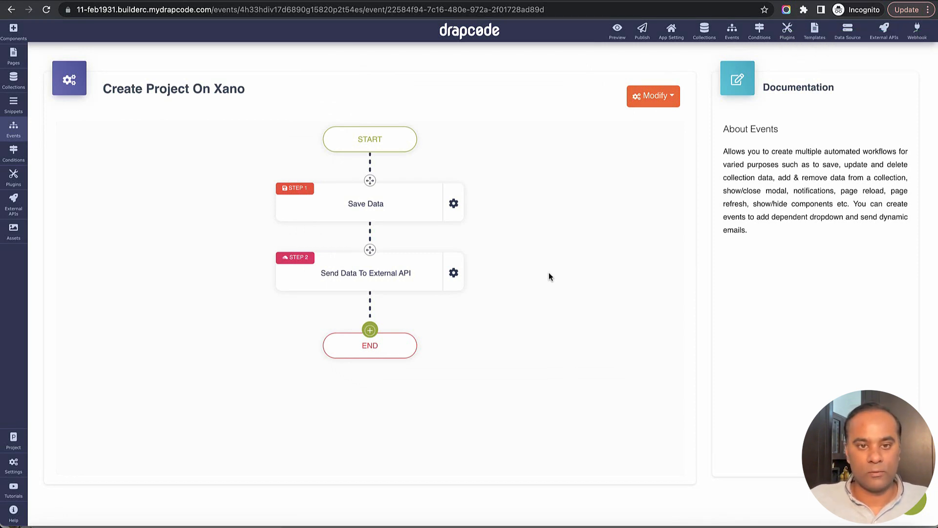
On the Home page, assign the "Create project on Xano" event to the Project Form and save the page
{"action": "left_click", "coordinate": [13, 56]}
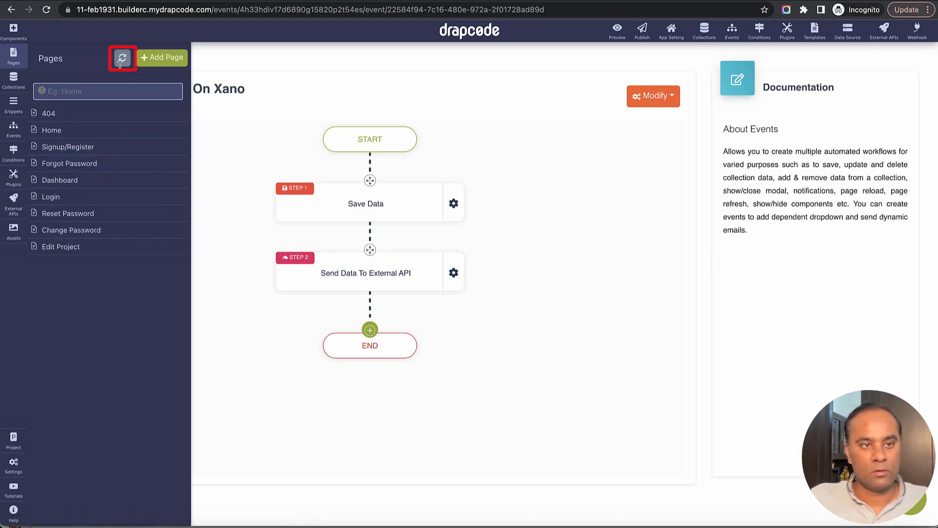
{"action": "left_click", "coordinate": [80, 132]}
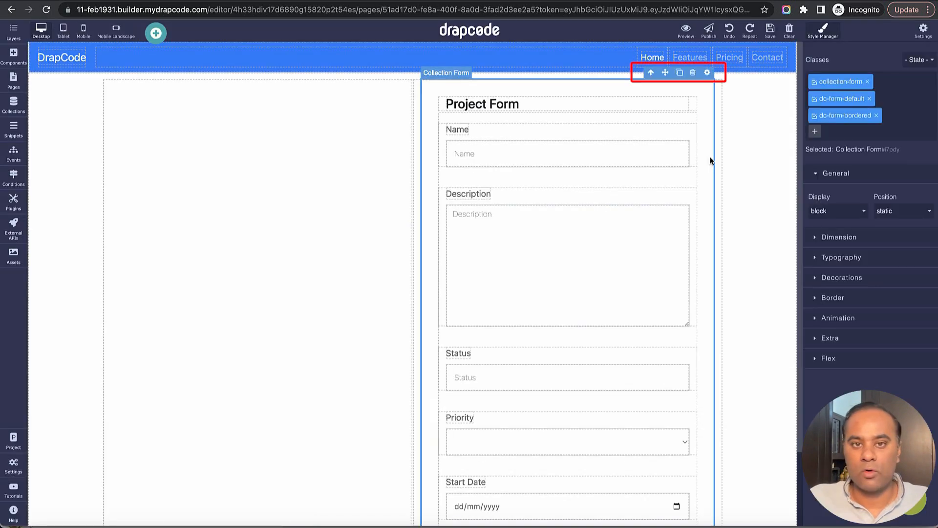
{"action": "left_click", "coordinate": [707, 73]}
{"action": "left_click", "coordinate": [789, 220]}
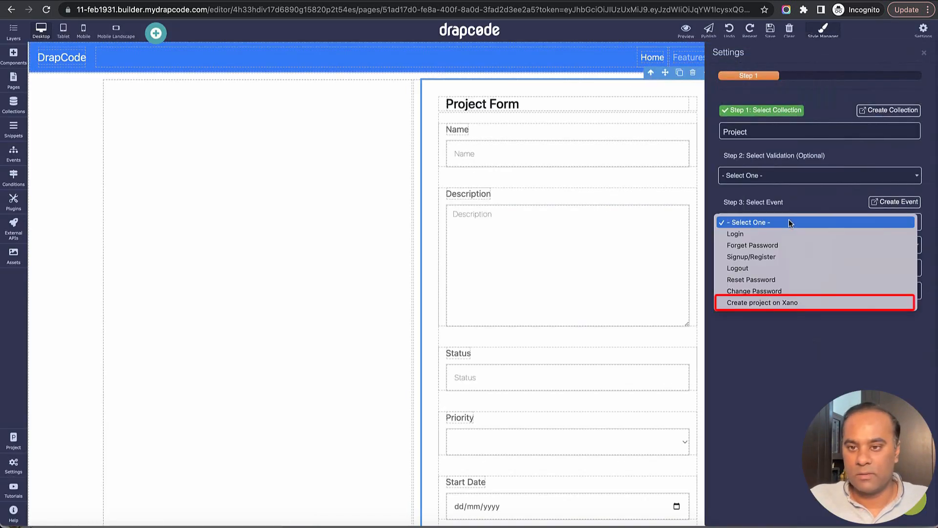
{"action": "left_click", "coordinate": [779, 302]}
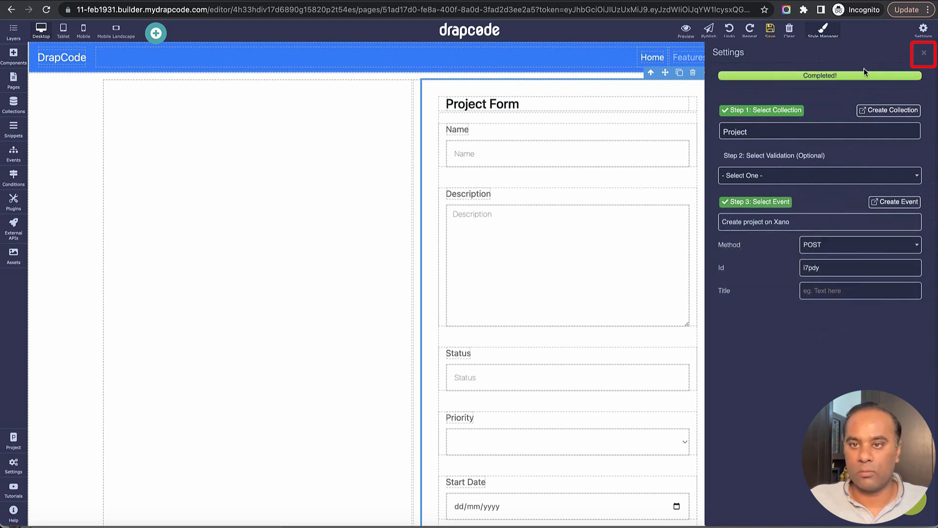
{"action": "left_click", "coordinate": [923, 53]}
{"action": "left_click", "coordinate": [771, 33]}
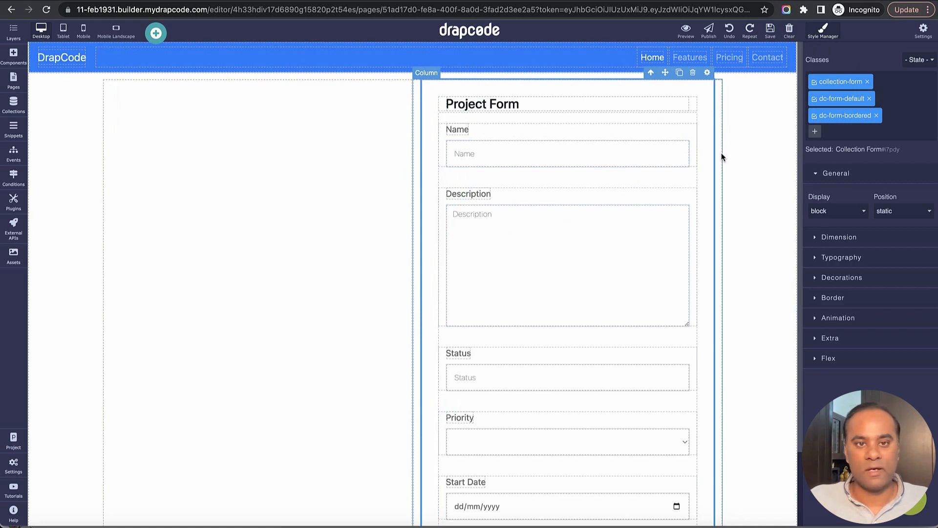
Open the Project collection's data to check its current records and columns
{"action": "left_click", "coordinate": [14, 103]}
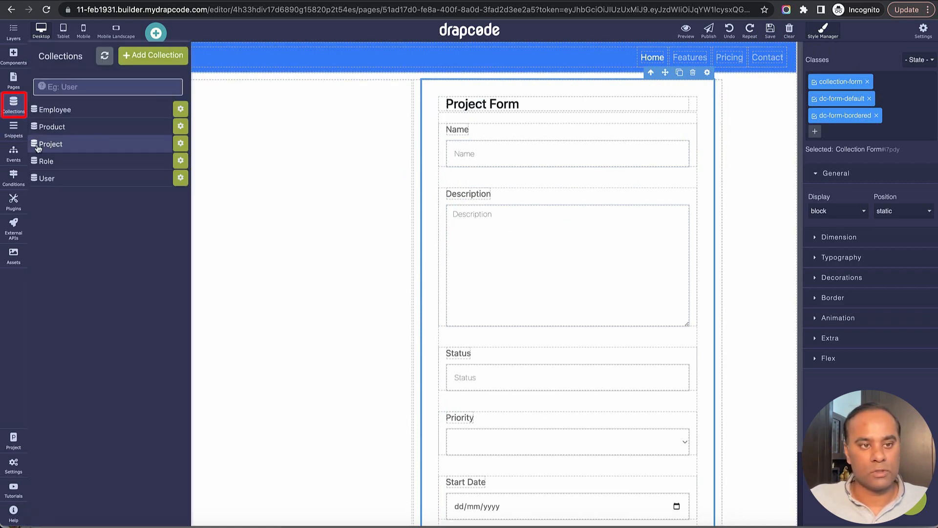
{"action": "left_click", "coordinate": [77, 148]}
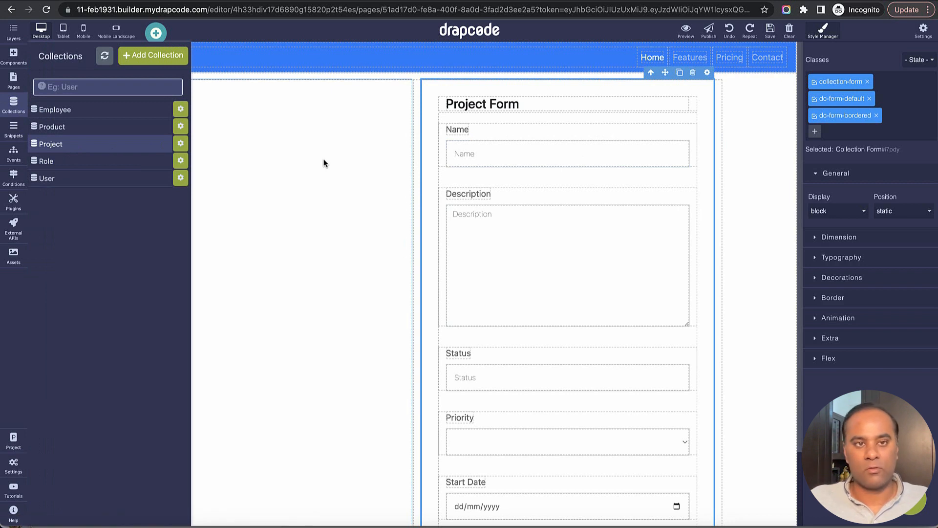
{"action": "left_click", "coordinate": [323, 163]}
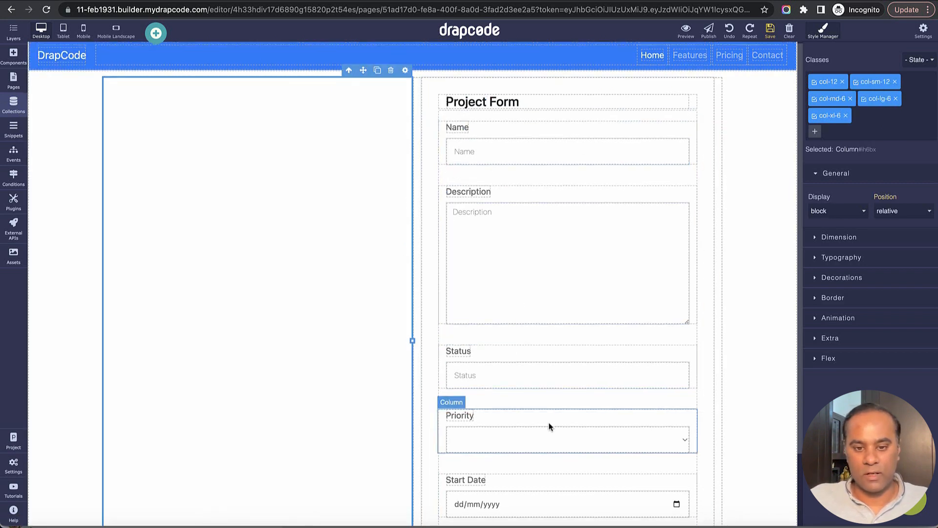
{"action": "scroll", "coordinate": [549, 425], "scroll_direction": "down", "scroll_amount": 2}
{"action": "scroll", "coordinate": [309, 260], "scroll_direction": "up", "scroll_amount": 2}
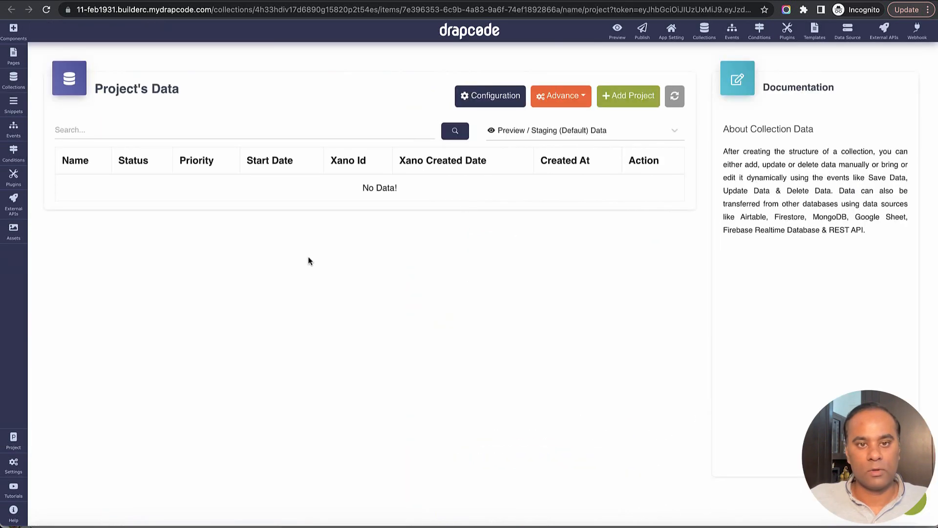
{"action": "left_click_drag", "start_coordinate": [62, 161], "coordinate": [109, 165]}
{"action": "left_click", "coordinate": [110, 165]}
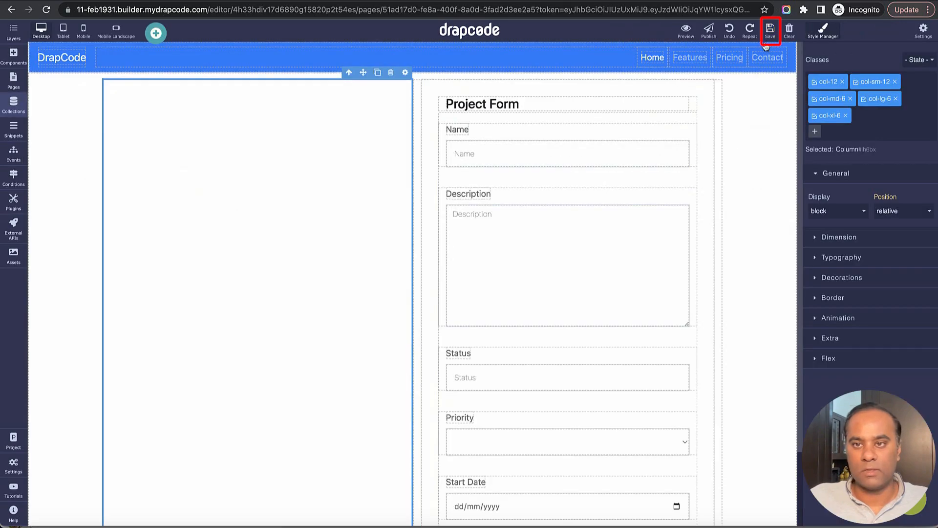
Preview the Home page and open the browser developer tools to view its session storage
{"action": "left_click", "coordinate": [686, 30]}
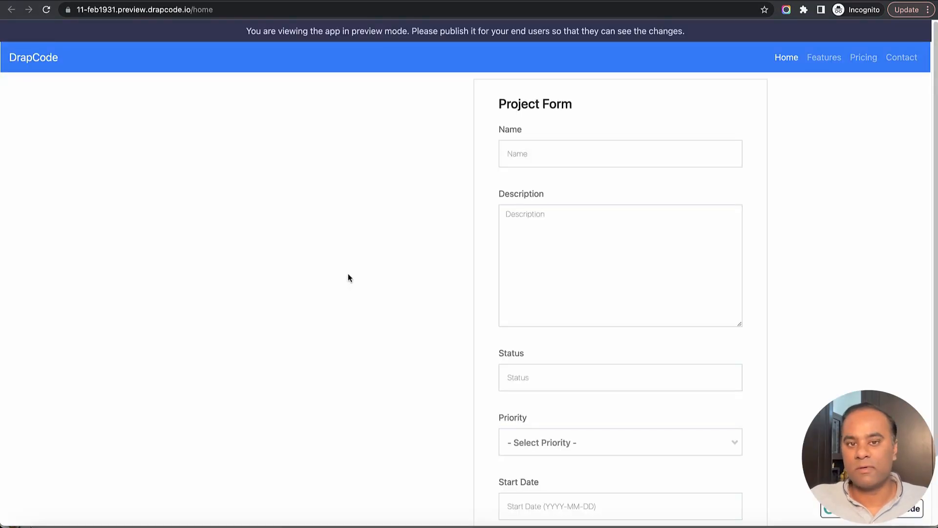
{"action": "right_click", "coordinate": [349, 278]}
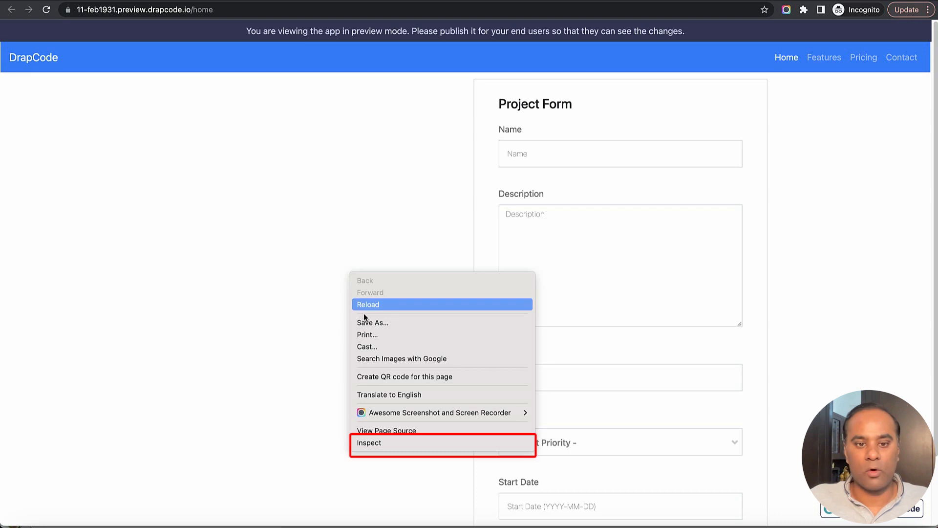
{"action": "left_click", "coordinate": [387, 442]}
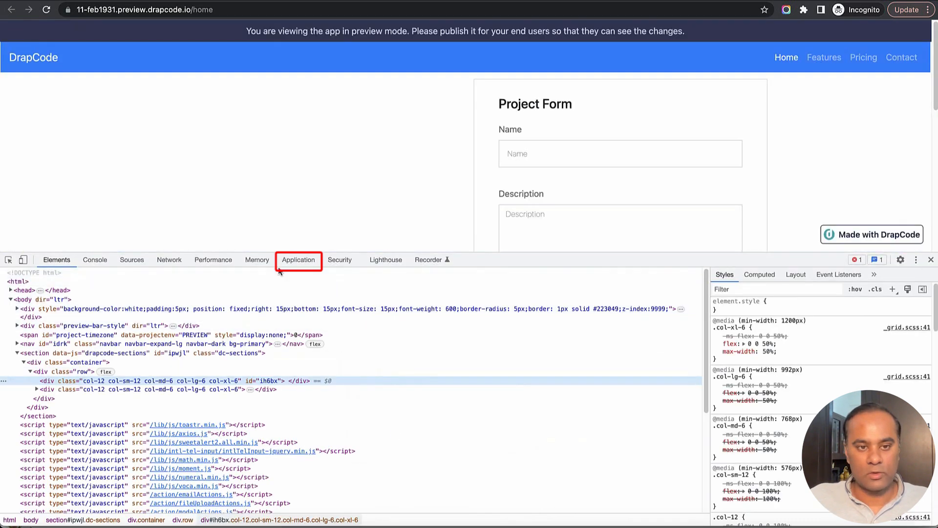
{"action": "left_click", "coordinate": [294, 260]}
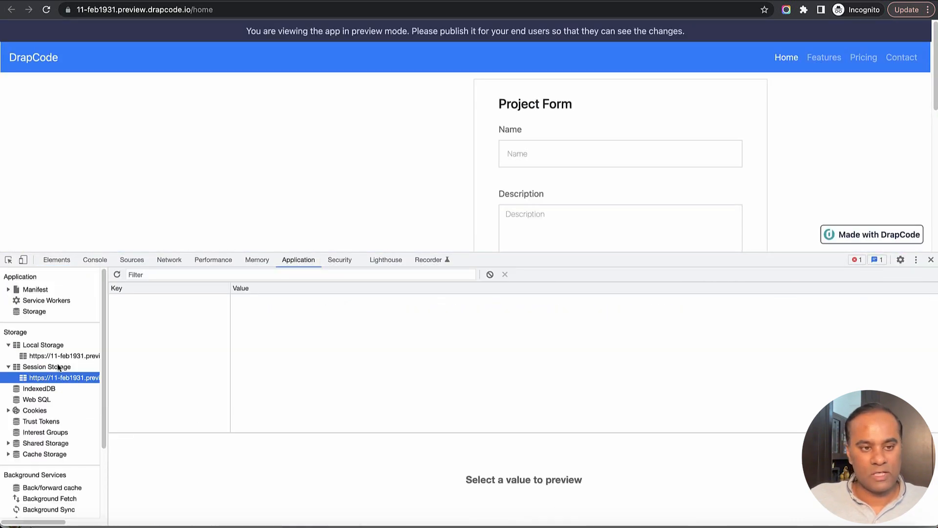
Check the preview site's local storage and session storage entries, and shrink the developer tools to show more of the Project Form
{"action": "left_click", "coordinate": [58, 356]}
{"action": "left_click", "coordinate": [60, 378]}
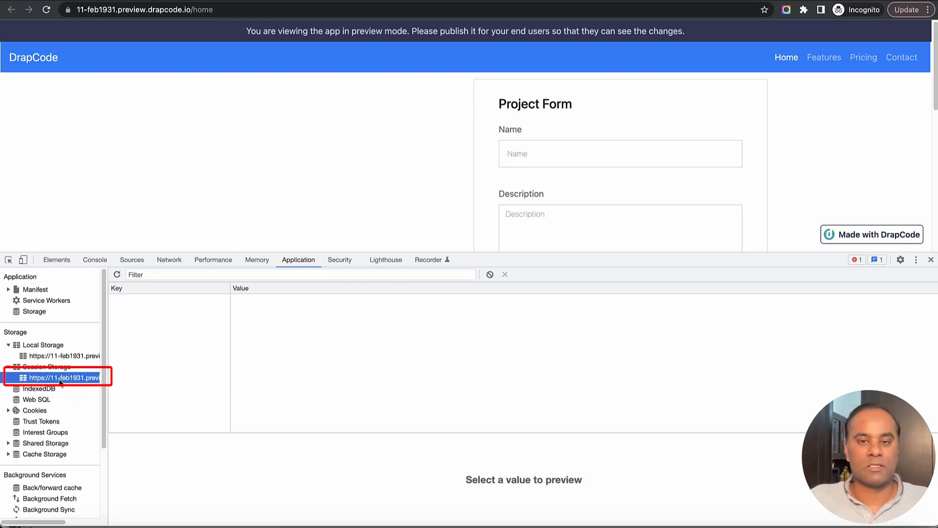
{"action": "left_click", "coordinate": [59, 358]}
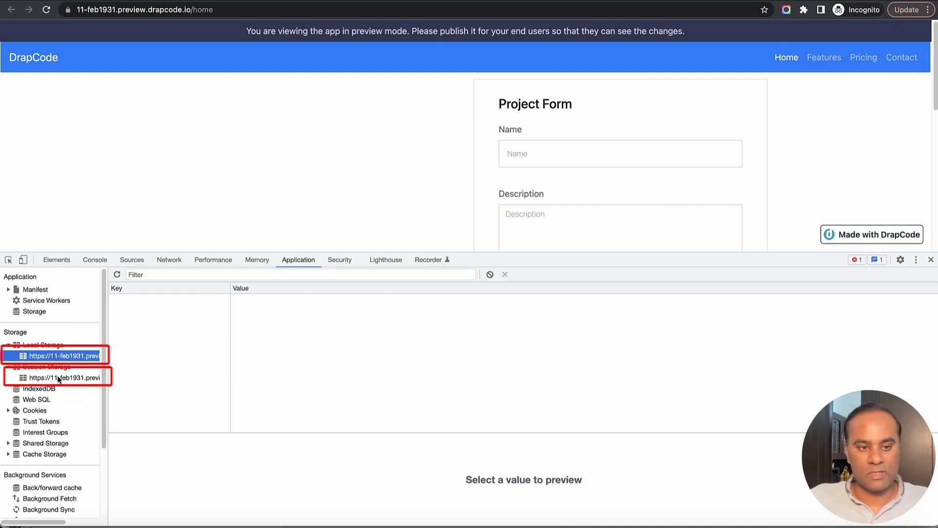
{"action": "left_click", "coordinate": [59, 378]}
{"action": "left_click_drag", "start_coordinate": [542, 259], "coordinate": [553, 380]}
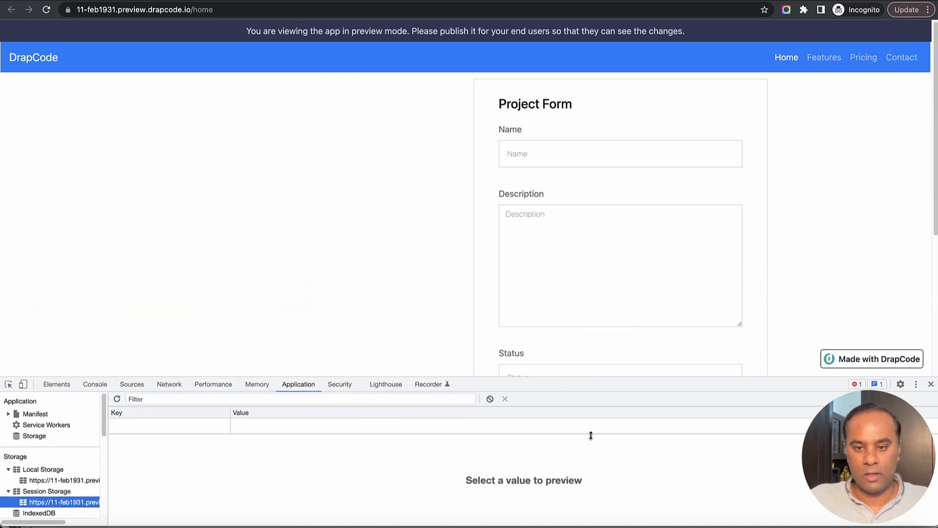
{"action": "left_click_drag", "start_coordinate": [591, 435], "coordinate": [587, 498]}
Fill in the Project Form with the name "Project 8" and the description "Test 88"
{"action": "left_click", "coordinate": [570, 159]}
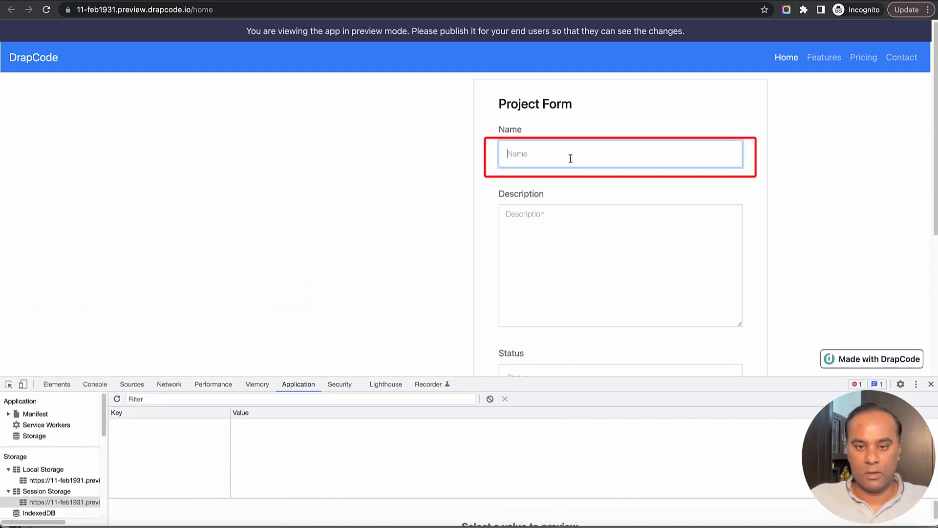
{"action": "type", "text": "Projec"}
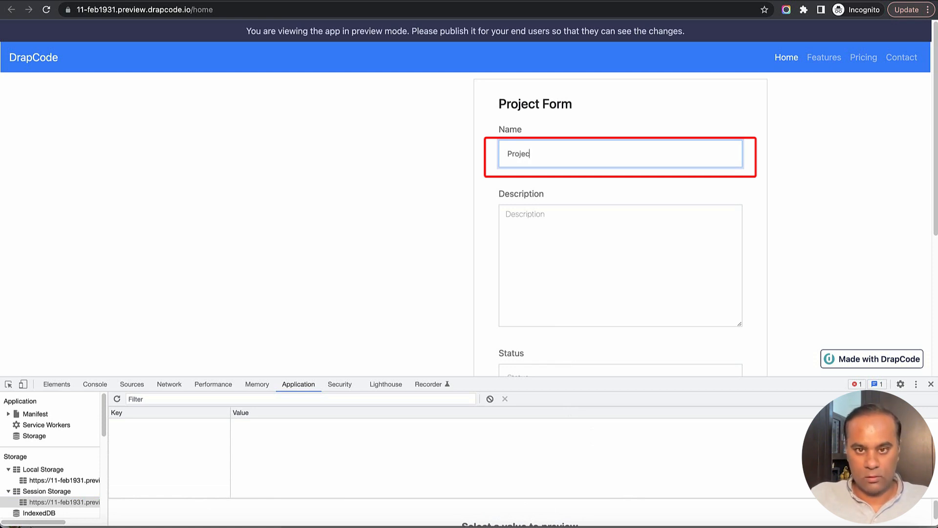
{"action": "type", "text": "t 888"}
{"action": "key", "text": "Tab"}
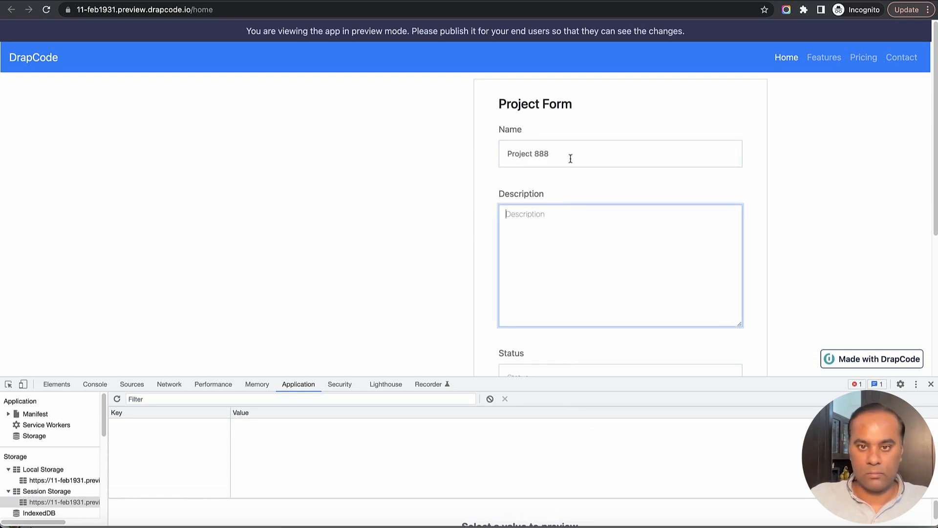
{"action": "left_click", "coordinate": [544, 154]}
{"action": "key", "text": "BackSpace"}
{"action": "key", "text": "BackSpace"}
{"action": "key", "text": "Tab"}
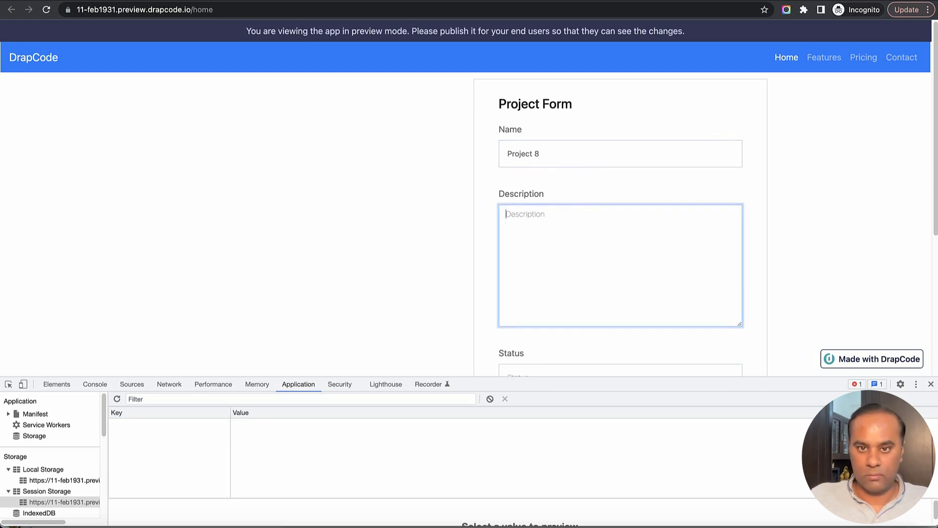
{"action": "type", "text": "Tes"}
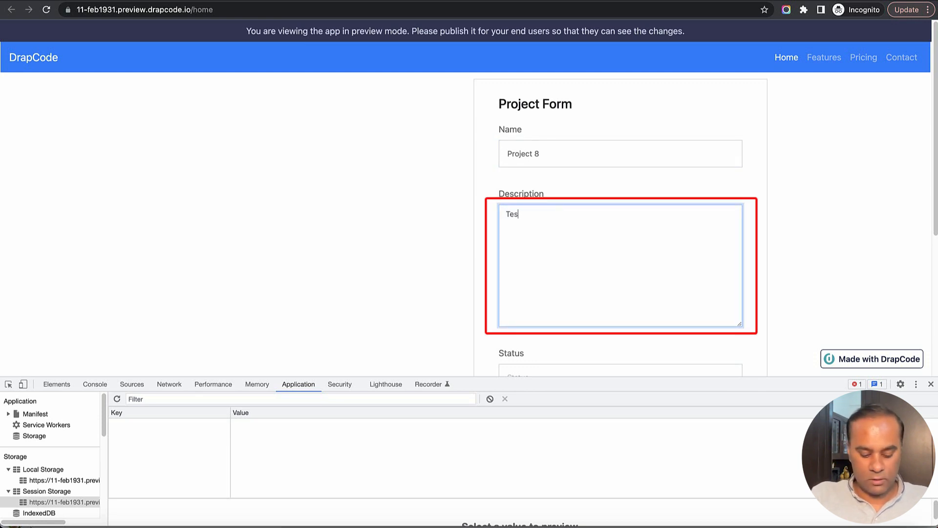
{"action": "type", "text": "t 88"}
Complete the Project Form with status "Test8", priority Low and start date 2023-04-12
{"action": "scroll", "coordinate": [557, 298], "scroll_direction": "down", "scroll_amount": 4}
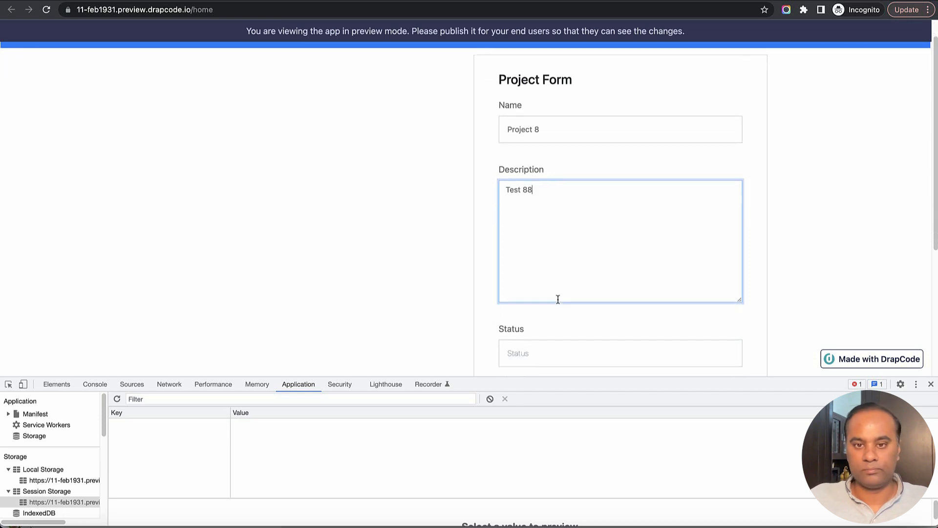
{"action": "left_click", "coordinate": [558, 185]}
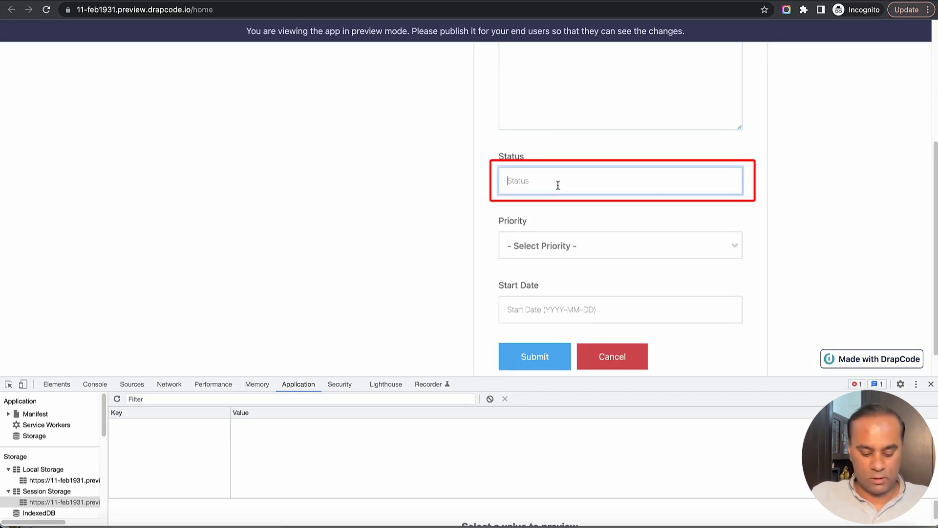
{"action": "type", "text": "Test8"}
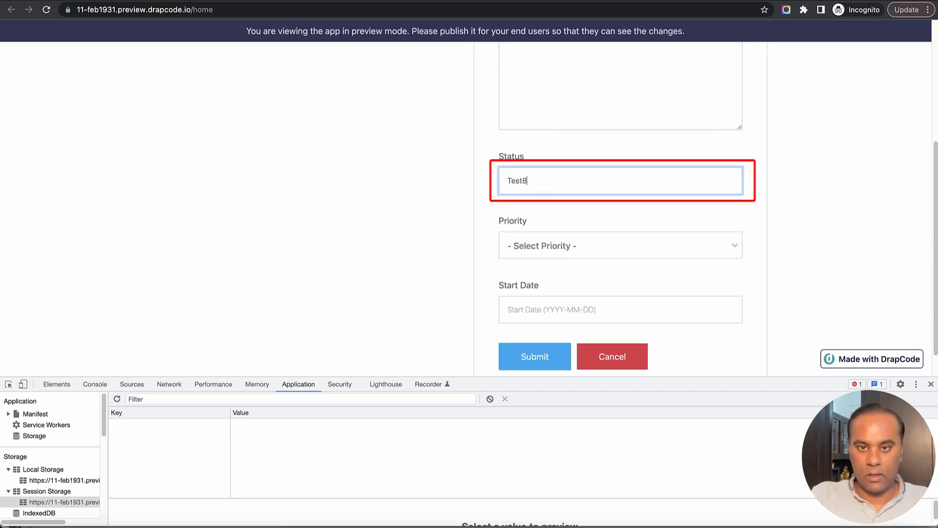
{"action": "type", "text": "8"}
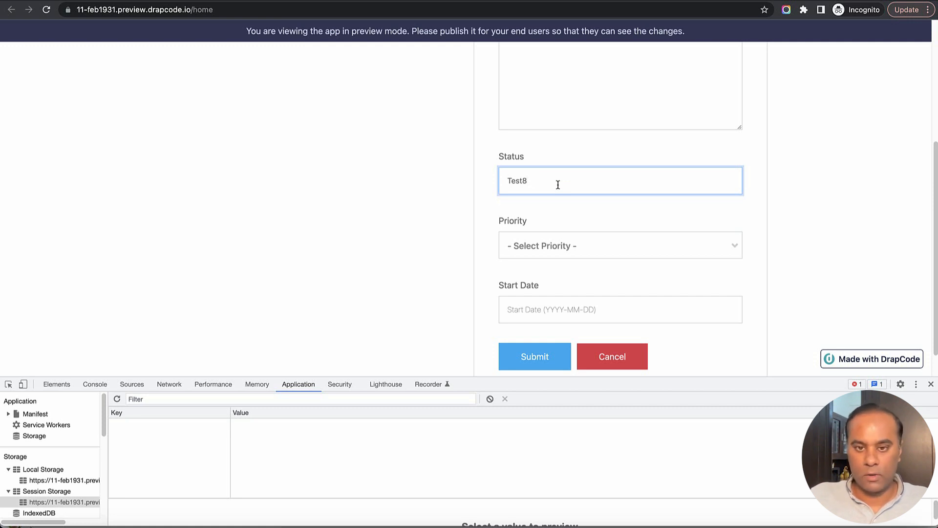
{"action": "left_click", "coordinate": [586, 245]}
{"action": "left_click", "coordinate": [580, 310]}
{"action": "left_click", "coordinate": [569, 310]}
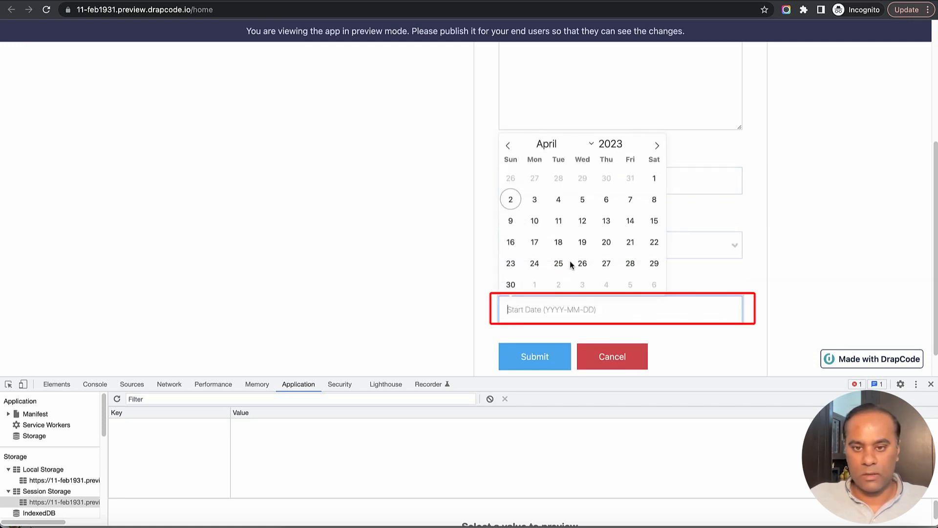
{"action": "left_click", "coordinate": [582, 221]}
{"action": "scroll", "coordinate": [418, 250], "scroll_direction": "up", "scroll_amount": 1}
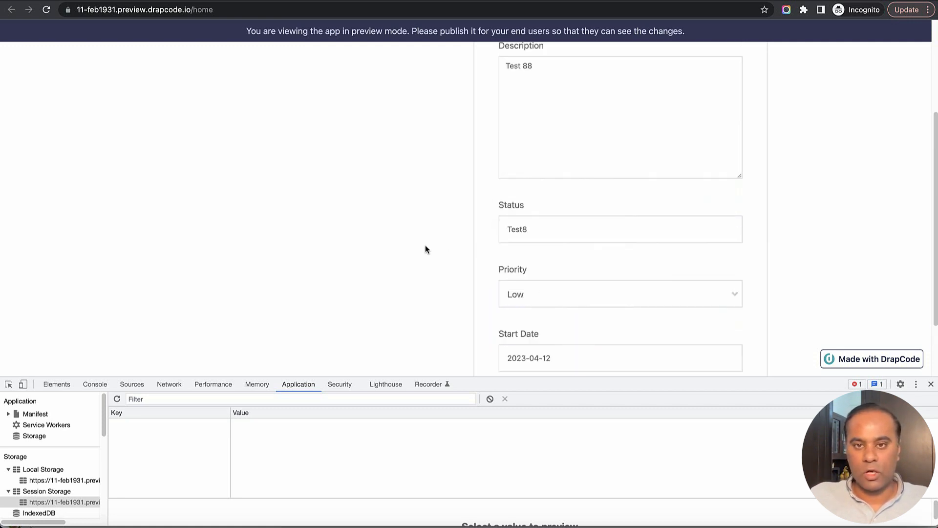
{"action": "scroll", "coordinate": [425, 246], "scroll_direction": "up", "scroll_amount": 3}
{"action": "scroll", "coordinate": [427, 245], "scroll_direction": "down", "scroll_amount": 1}
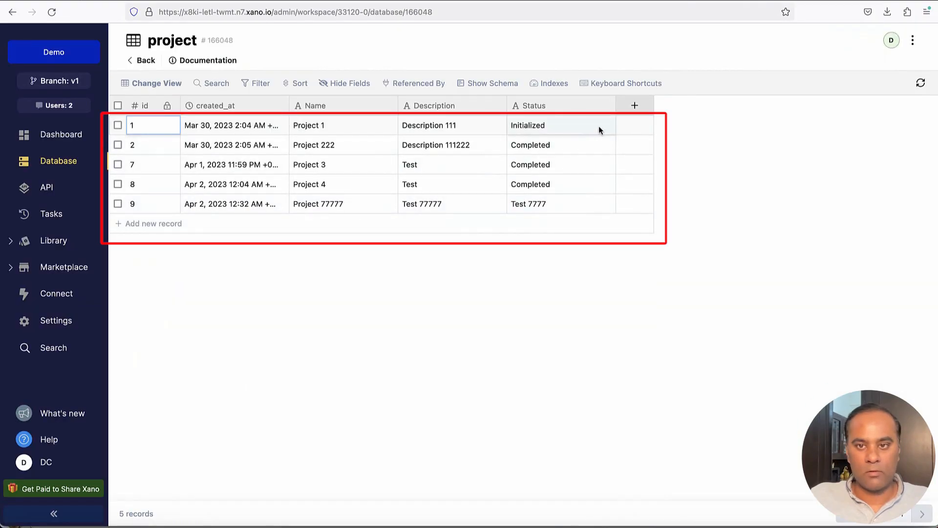
In Xano, refresh the project table and delete the records with ids 7, 8 and 9
{"action": "left_click", "coordinate": [920, 84]}
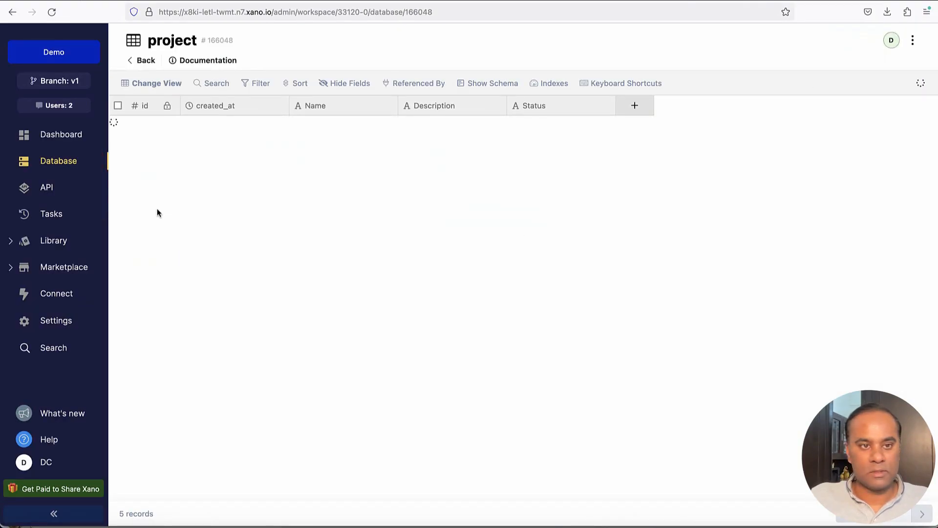
{"action": "left_click", "coordinate": [117, 204]}
{"action": "left_click", "coordinate": [118, 184]}
{"action": "left_click", "coordinate": [118, 164]}
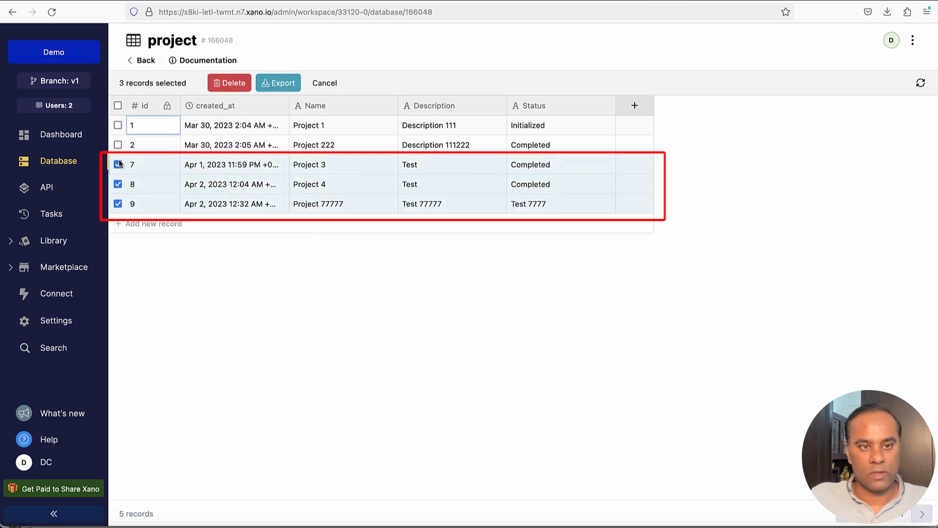
{"action": "left_click", "coordinate": [230, 83]}
{"action": "left_click", "coordinate": [562, 124]}
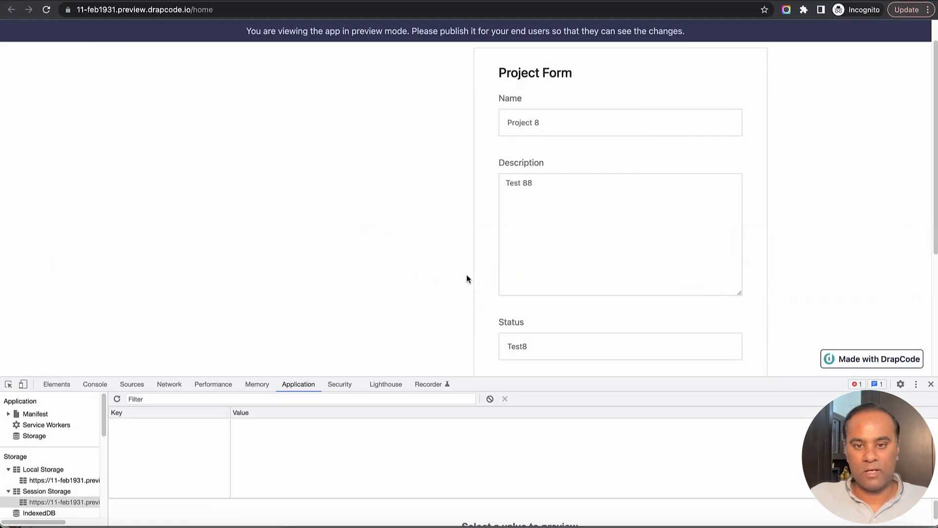
Switch back to the preview page and submit the filled-in Project Form
{"action": "scroll", "coordinate": [467, 278], "scroll_direction": "down", "scroll_amount": 4}
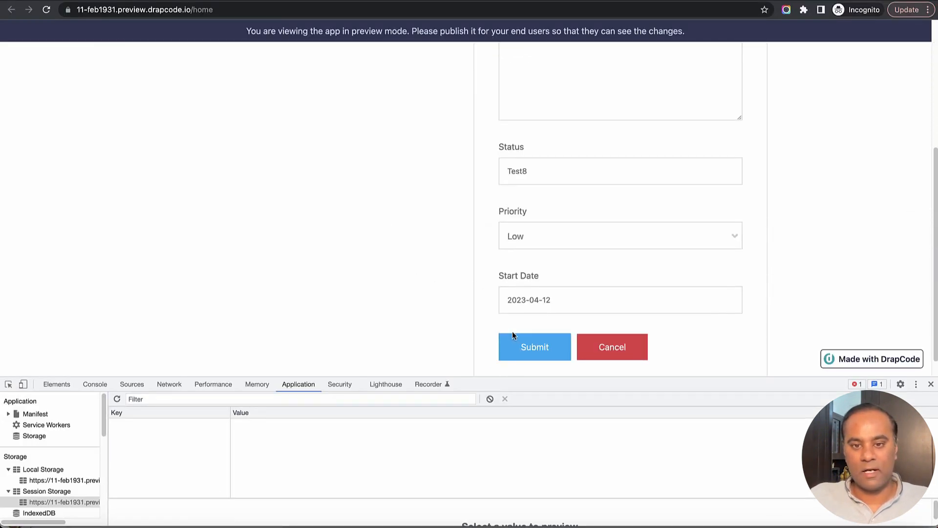
{"action": "left_click", "coordinate": [534, 350]}
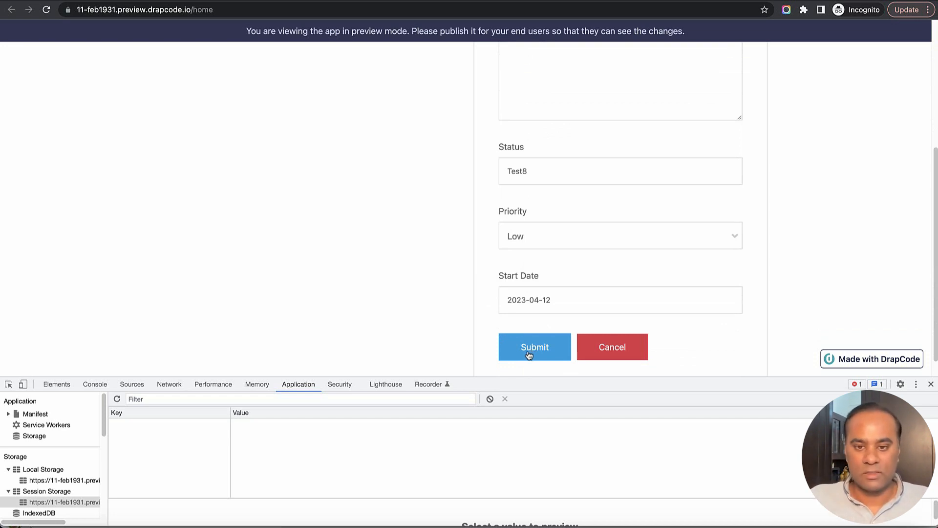
{"action": "left_click", "coordinate": [529, 354]}
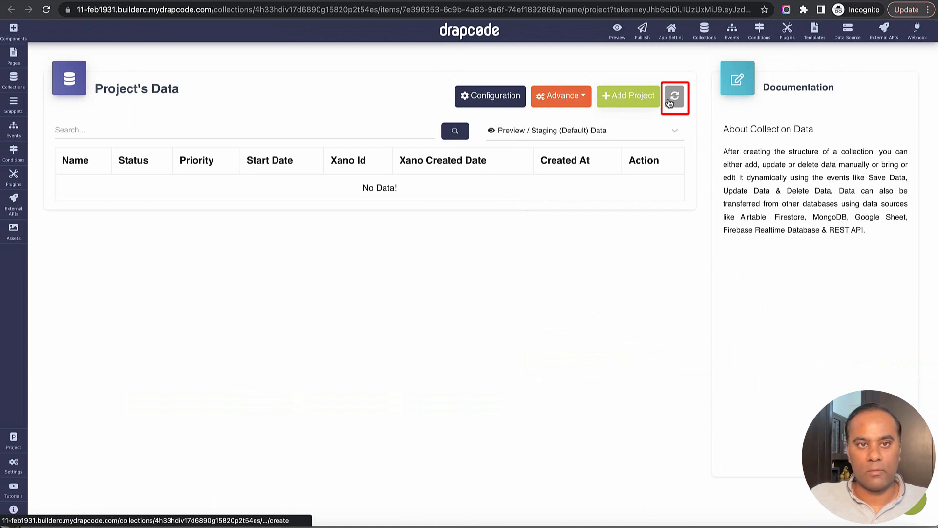
Refresh the Project collection's data in DrapCode and the project table in Xano to check for the submitted record
{"action": "left_click", "coordinate": [670, 102]}
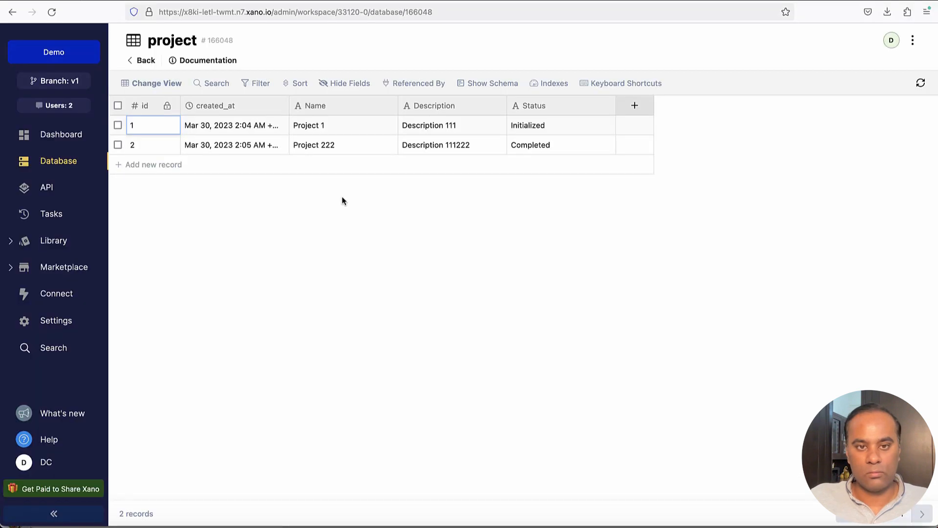
{"action": "left_click", "coordinate": [917, 85]}
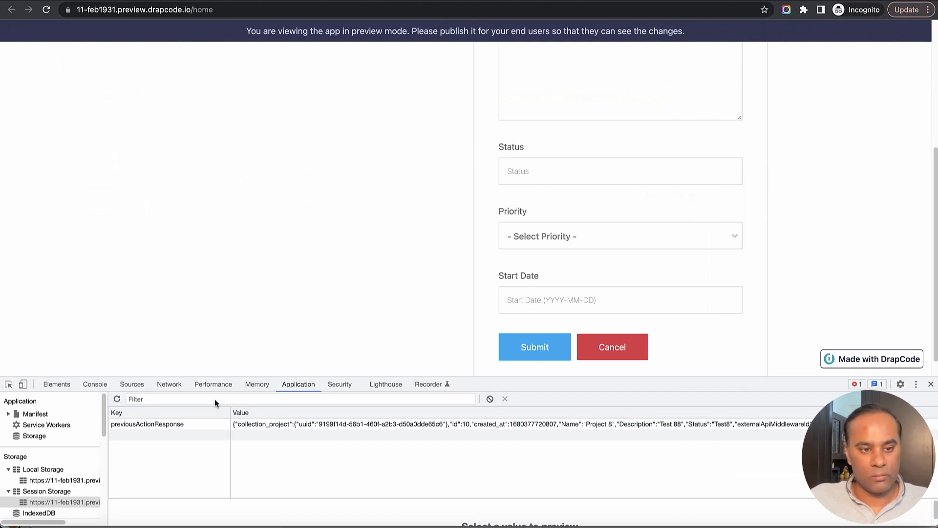
Examine the fields of the previousActionResponse entry in the preview's session storage, and close the developer tools
{"action": "left_click_drag", "start_coordinate": [451, 377], "coordinate": [452, 228]}
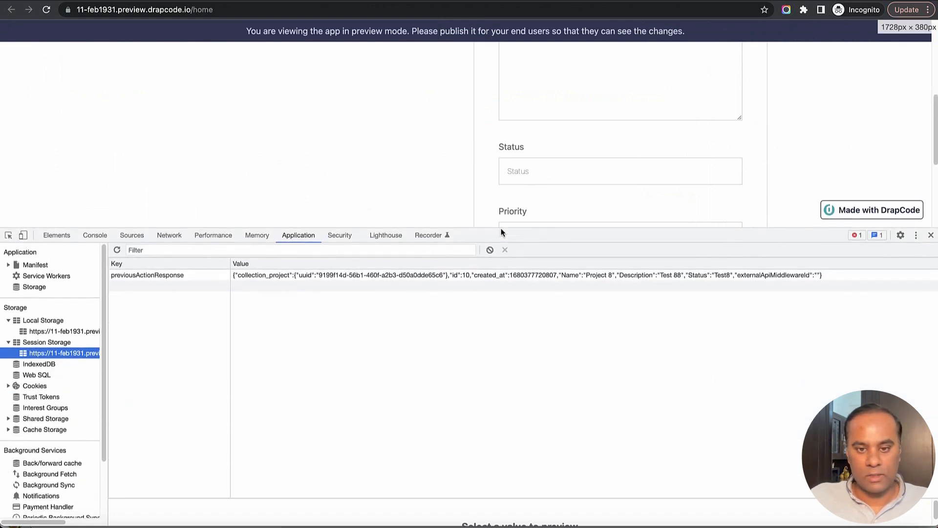
{"action": "left_click", "coordinate": [58, 331]}
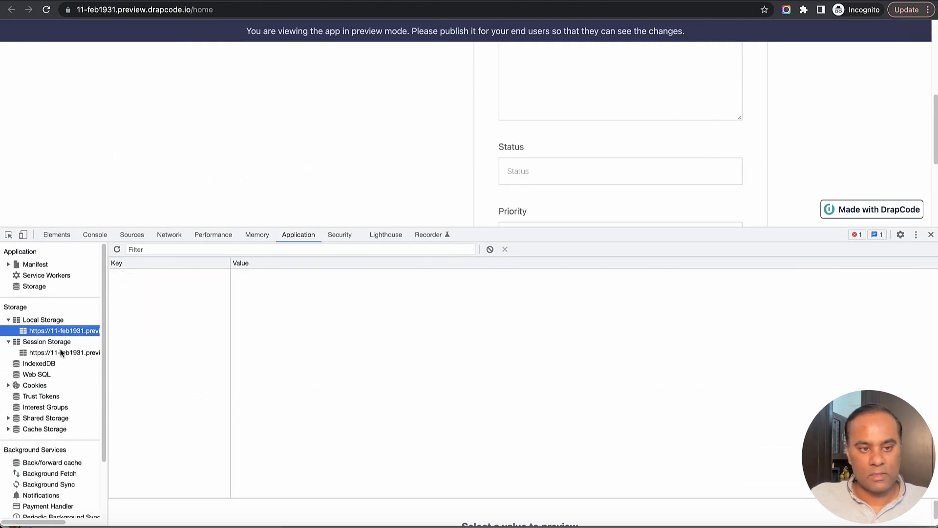
{"action": "left_click", "coordinate": [62, 352]}
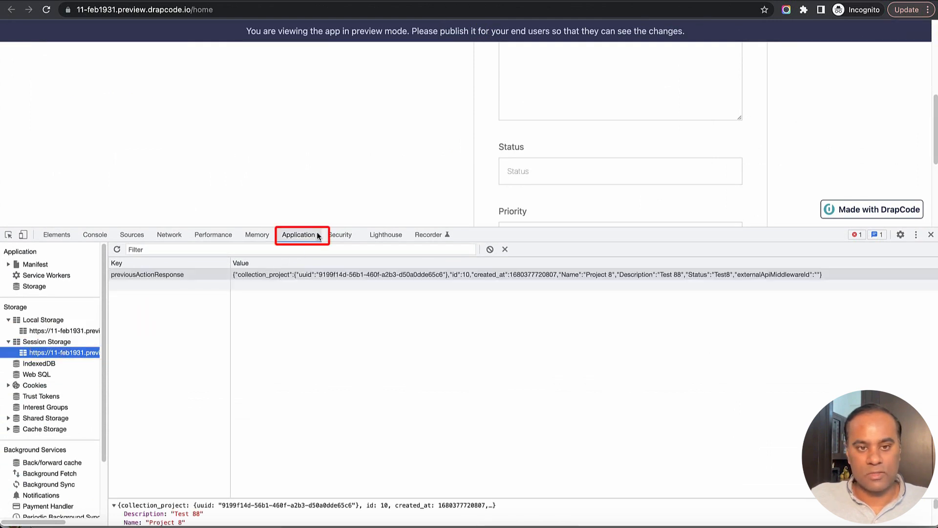
{"action": "left_click", "coordinate": [255, 274]}
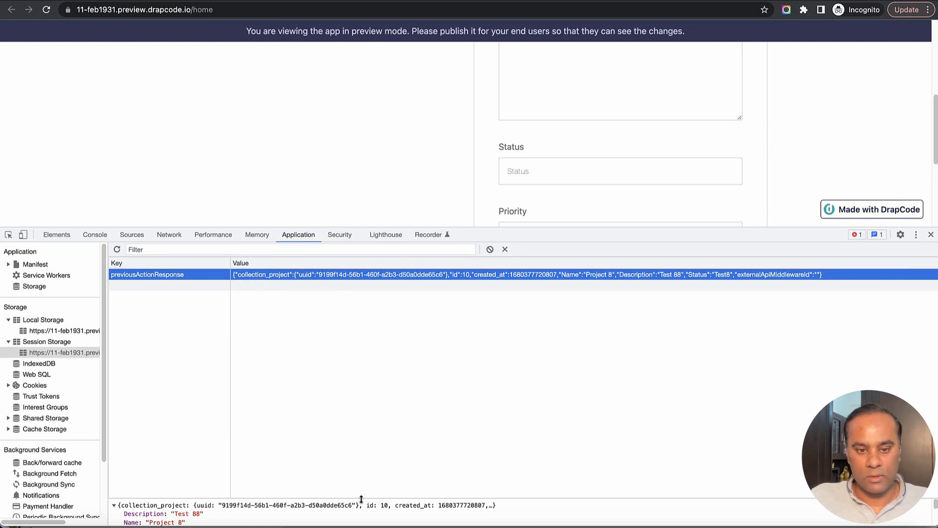
{"action": "left_click_drag", "start_coordinate": [361, 498], "coordinate": [377, 320]}
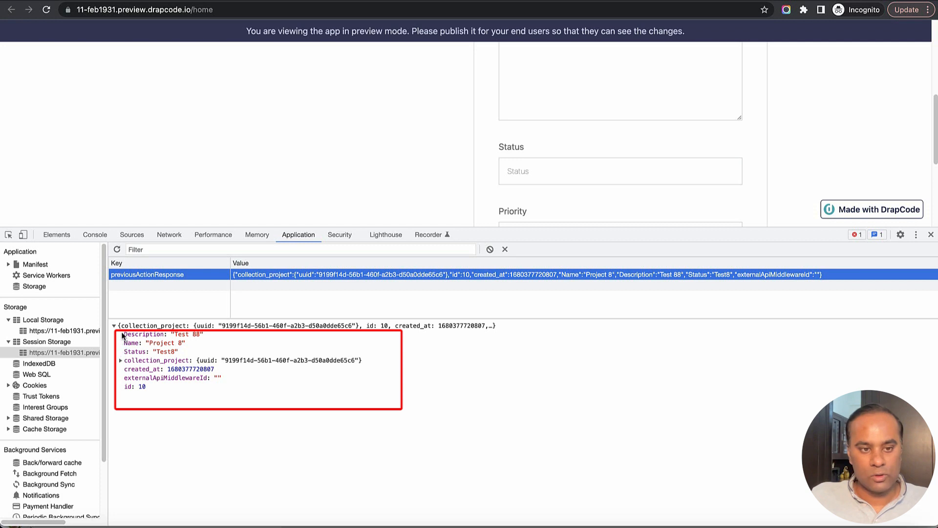
{"action": "left_click_drag", "start_coordinate": [122, 335], "coordinate": [178, 352]}
{"action": "left_click", "coordinate": [149, 338]}
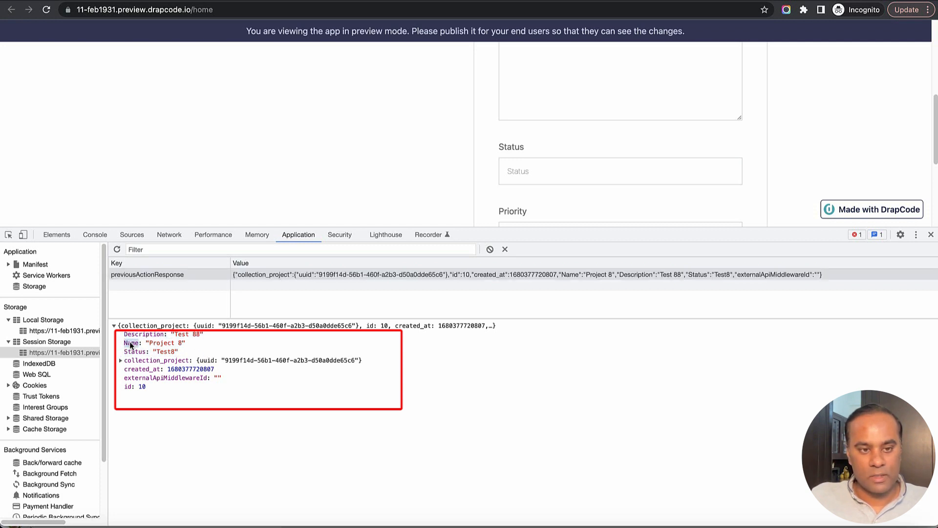
{"action": "double_click", "coordinate": [135, 352]}
{"action": "double_click", "coordinate": [137, 370]}
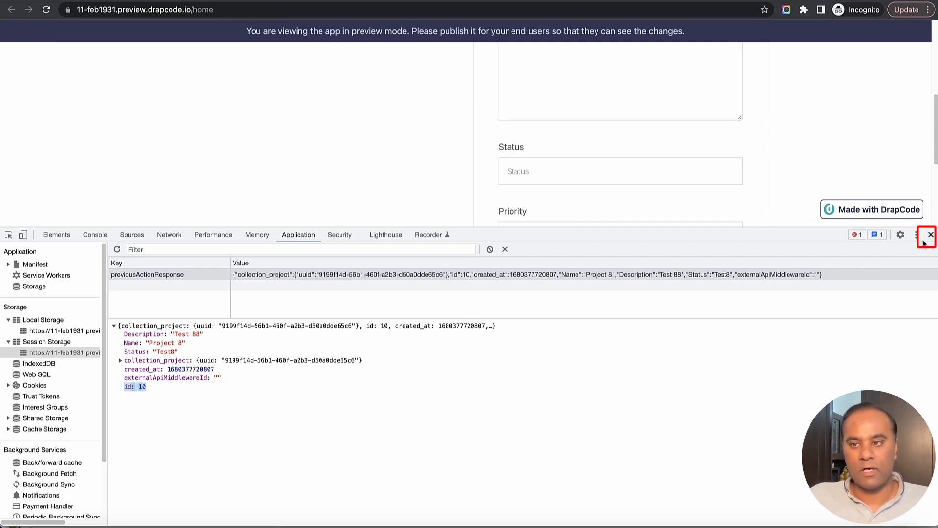
{"action": "left_click", "coordinate": [931, 235]}
{"action": "scroll", "coordinate": [697, 284], "scroll_direction": "up", "scroll_amount": 2}
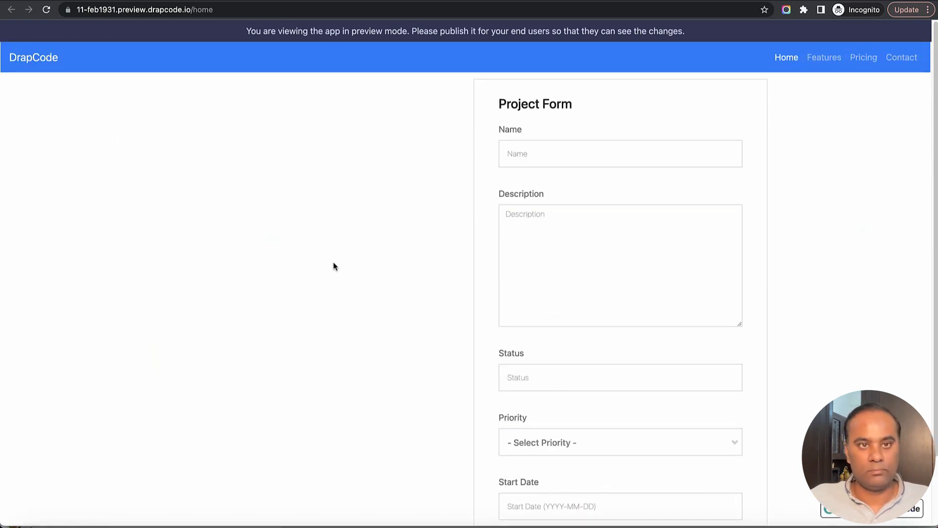
In the DrapCode builder, add a heading with the text "Xano Id" to the empty column beside the Project Form
{"action": "key", "text": "ctrl+shift+Tab"}
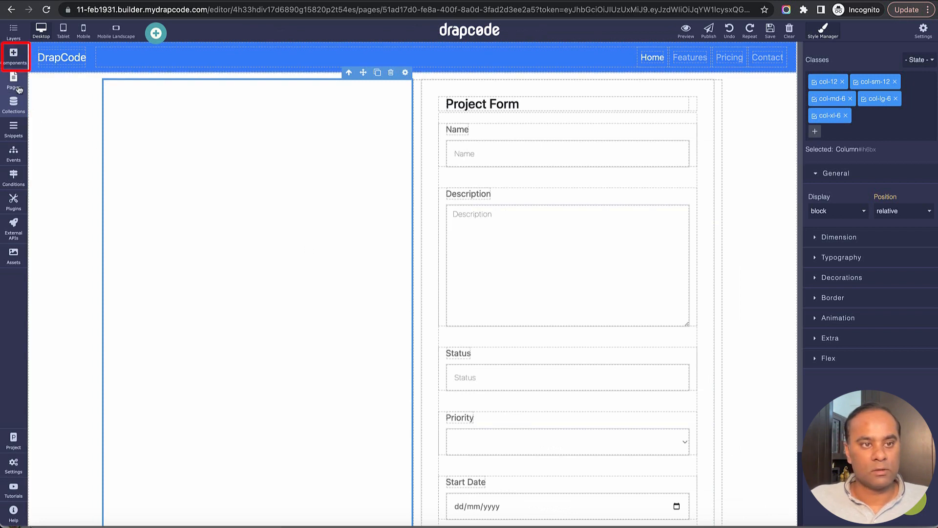
{"action": "left_click", "coordinate": [14, 56]}
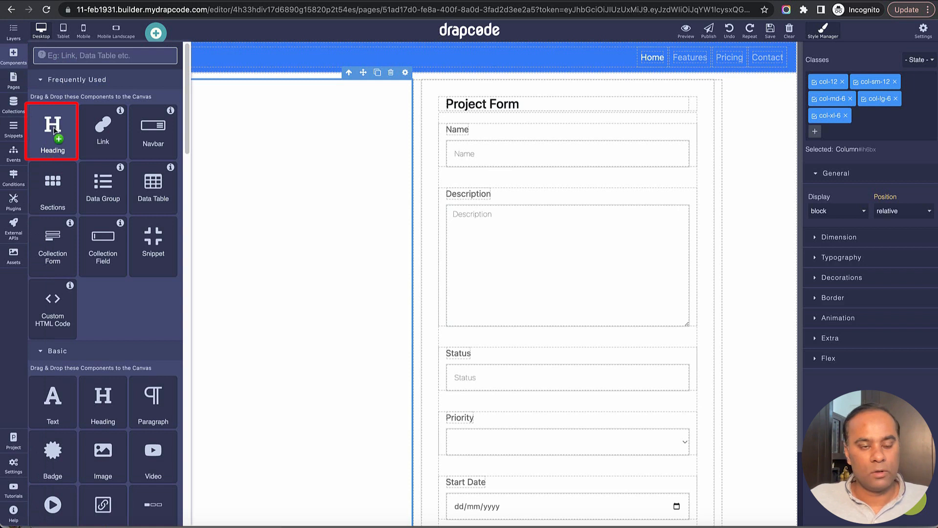
{"action": "left_click_drag", "start_coordinate": [55, 137], "coordinate": [207, 199]}
{"action": "triple_click", "coordinate": [202, 94]}
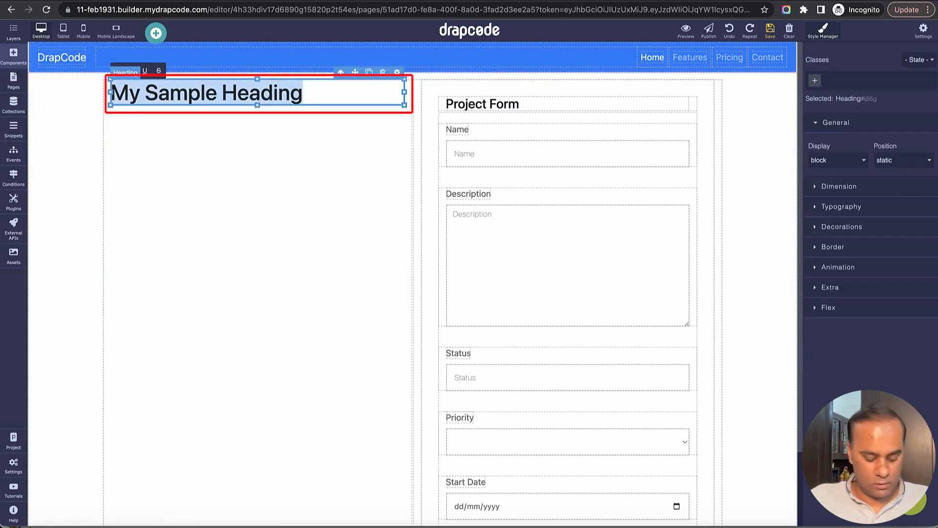
{"action": "type", "text": "Xano Id"}
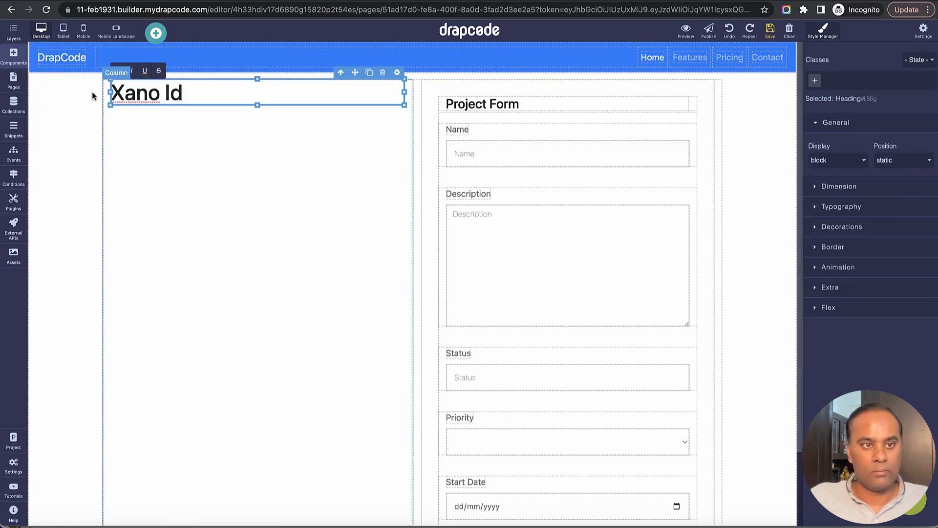
Add a heading below "Xano Id", set its content to Get Value From Browser Session, and save the page
{"action": "left_click", "coordinate": [14, 54]}
{"action": "left_click_drag", "start_coordinate": [57, 137], "coordinate": [182, 205]}
{"action": "left_click", "coordinate": [397, 104]}
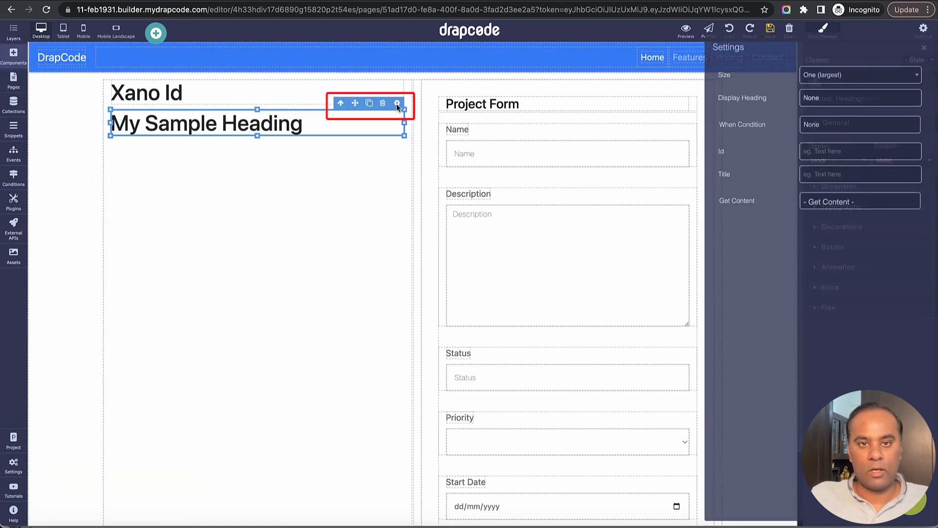
{"action": "left_click", "coordinate": [843, 208]}
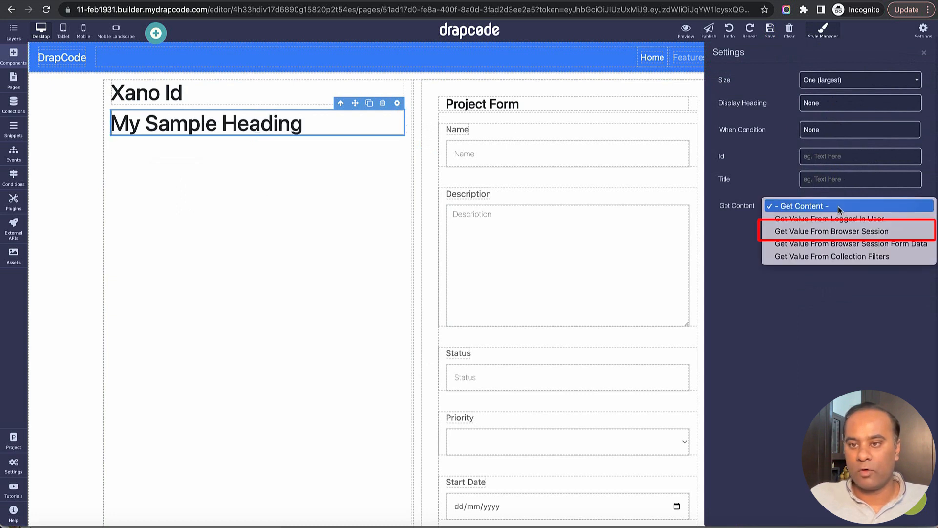
{"action": "left_click", "coordinate": [837, 231]}
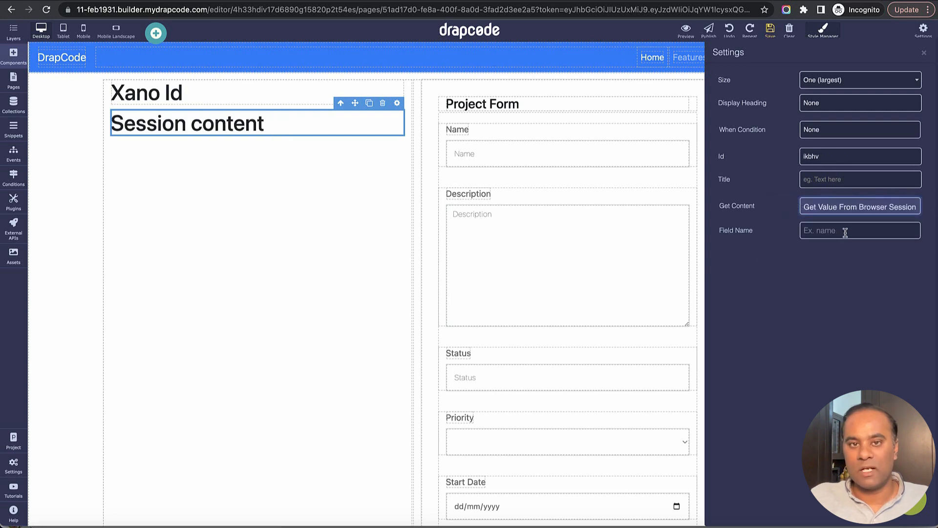
{"action": "left_click", "coordinate": [768, 37]}
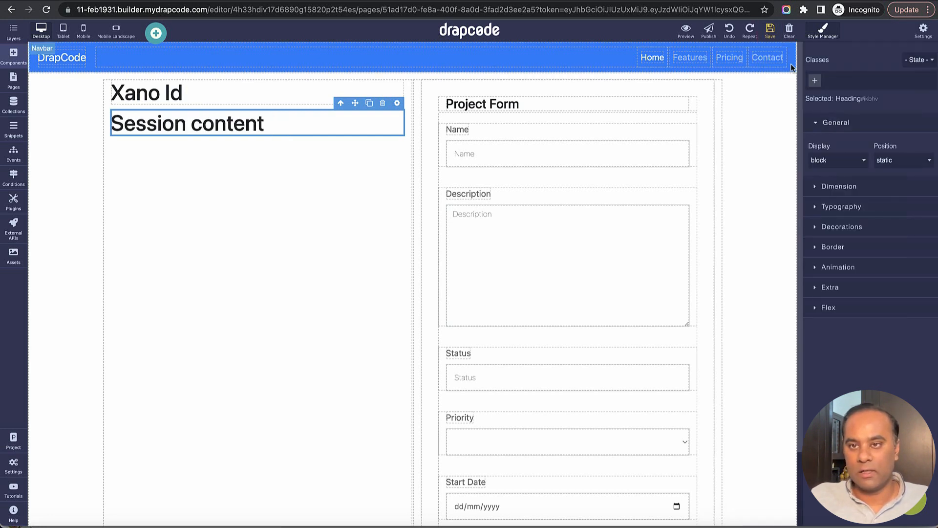
Set the session heading's field name to id, and check the created_at key in the preview's session storage
{"action": "left_click", "coordinate": [396, 103]}
{"action": "left_click", "coordinate": [828, 229]}
{"action": "type", "text": "id"}
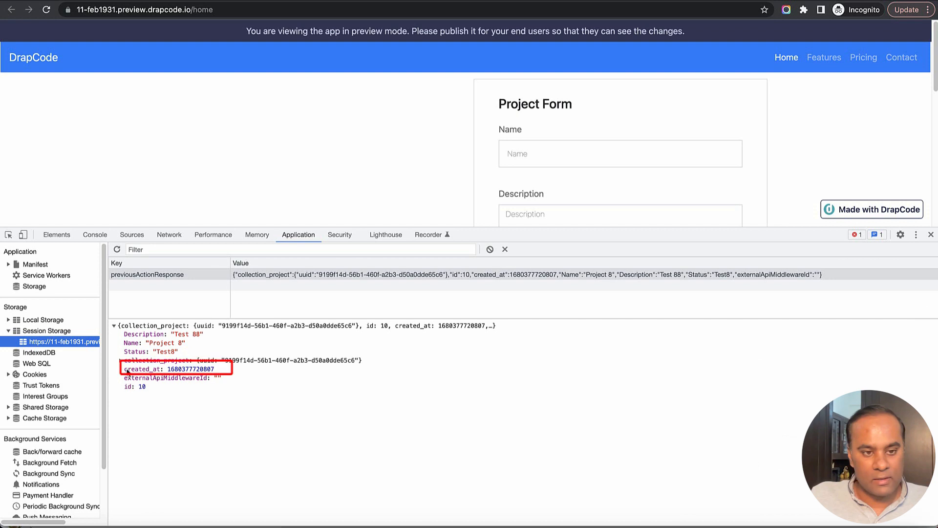
{"action": "left_click_drag", "start_coordinate": [125, 369], "coordinate": [157, 370]}
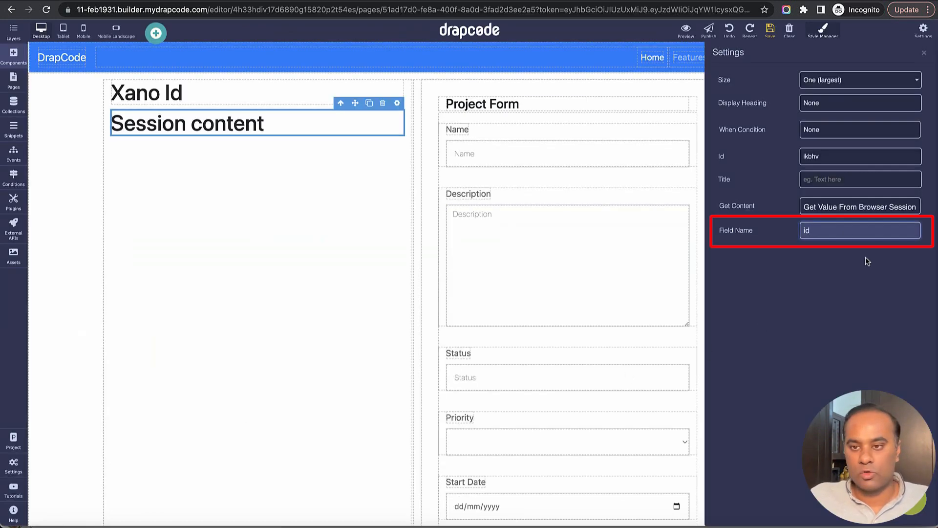
{"action": "left_click", "coordinate": [924, 52]}
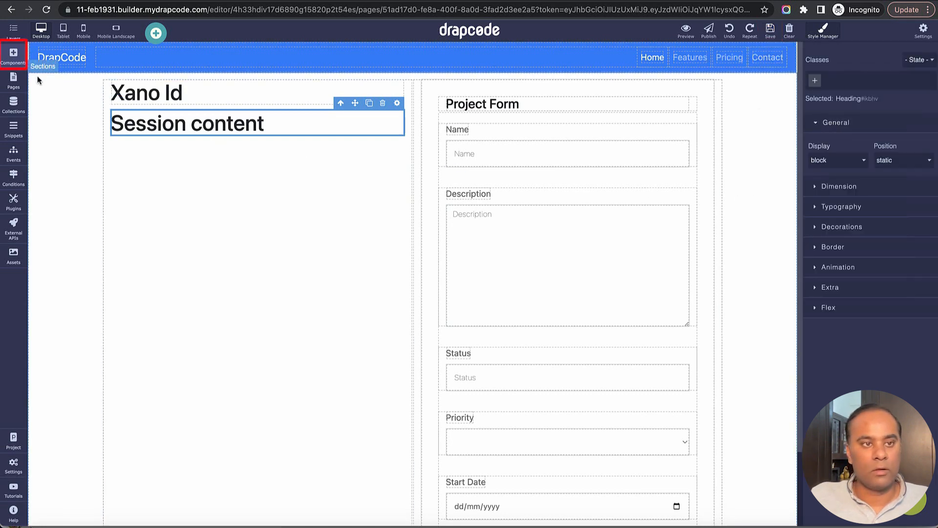
Add another heading under the session content heading with the text "Created At in Xano"
{"action": "left_click", "coordinate": [15, 57]}
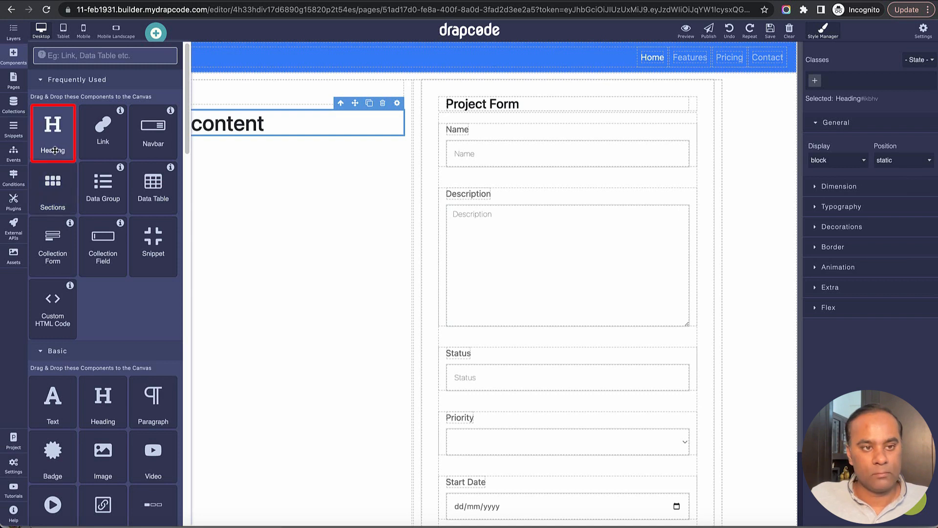
{"action": "left_click_drag", "start_coordinate": [60, 151], "coordinate": [205, 155]}
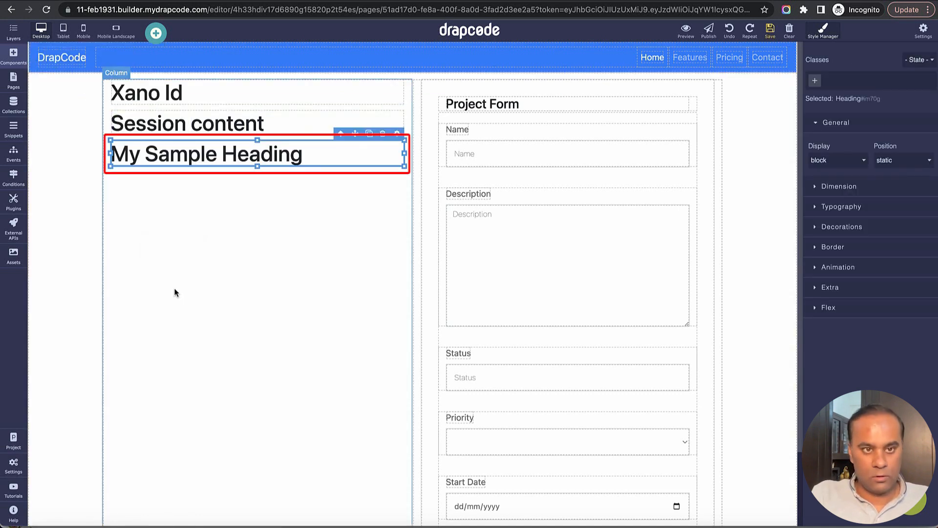
{"action": "double_click", "coordinate": [270, 162]}
{"action": "key", "text": "super+a"}
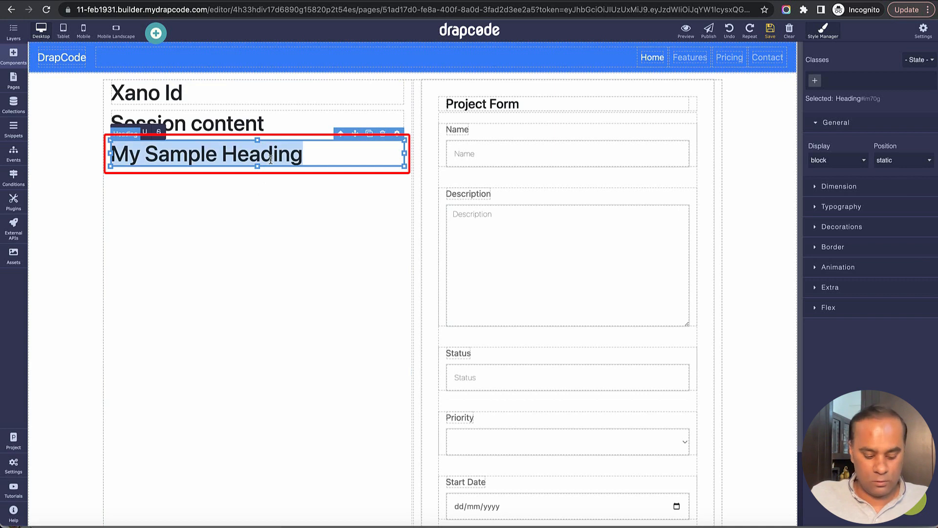
{"action": "type", "text": "Created At "}
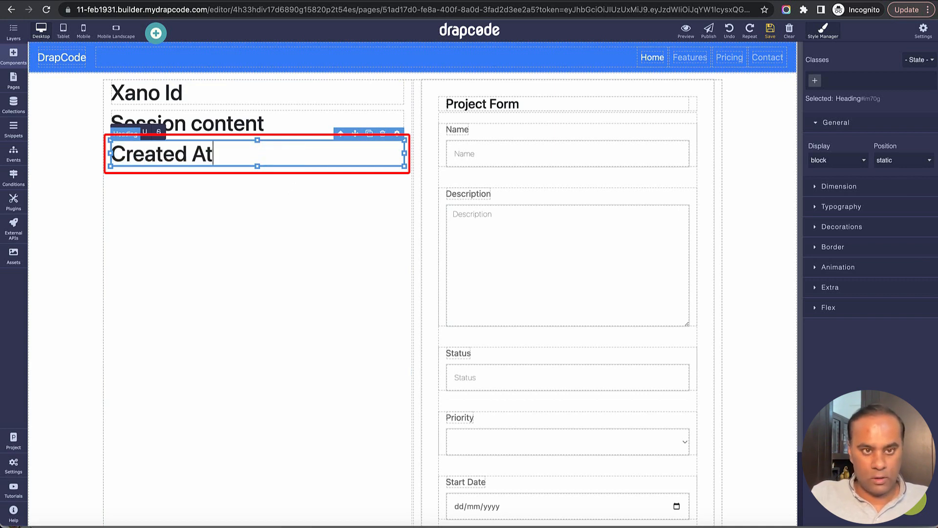
{"action": "type", "text": "in Xano"}
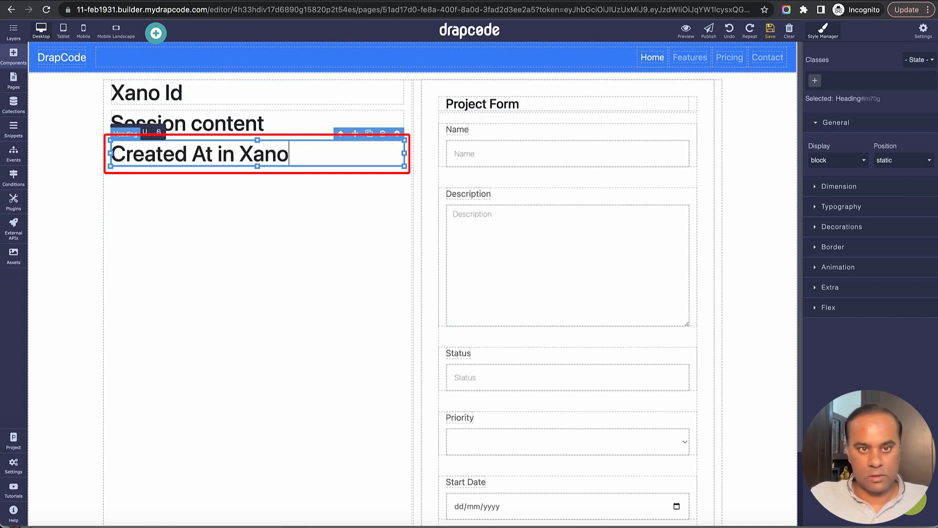
Add a heading below "Created At in Xano" that gets its value from the browser session field created_at
{"action": "left_click", "coordinate": [13, 57]}
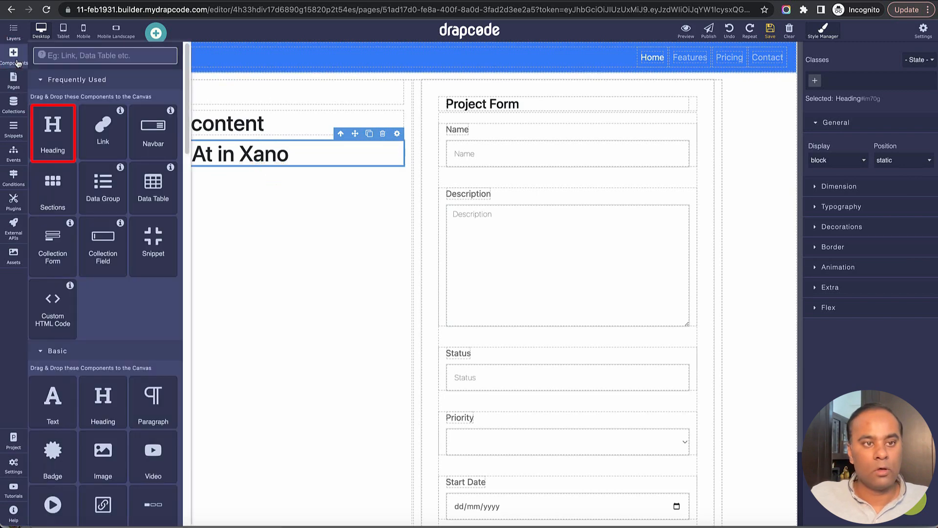
{"action": "left_click_drag", "start_coordinate": [56, 133], "coordinate": [312, 227]}
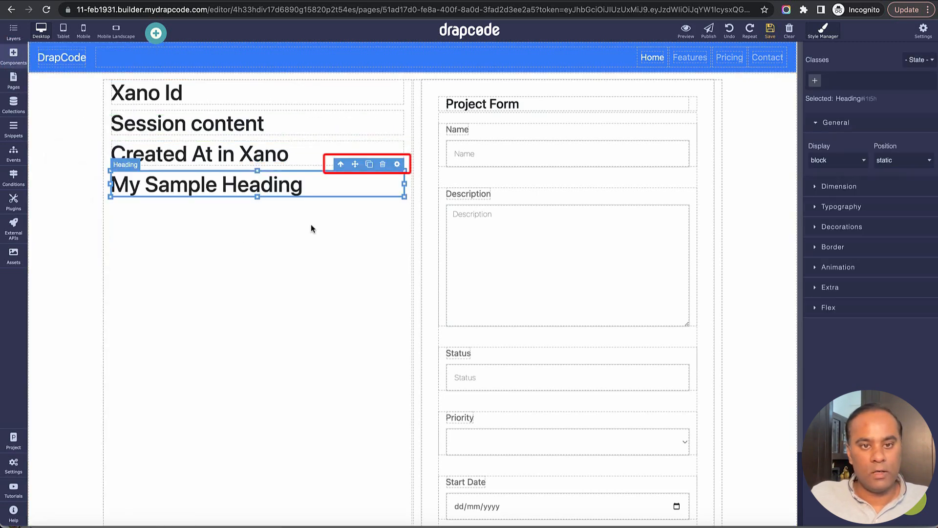
{"action": "left_click", "coordinate": [398, 166]}
{"action": "left_click", "coordinate": [843, 208]}
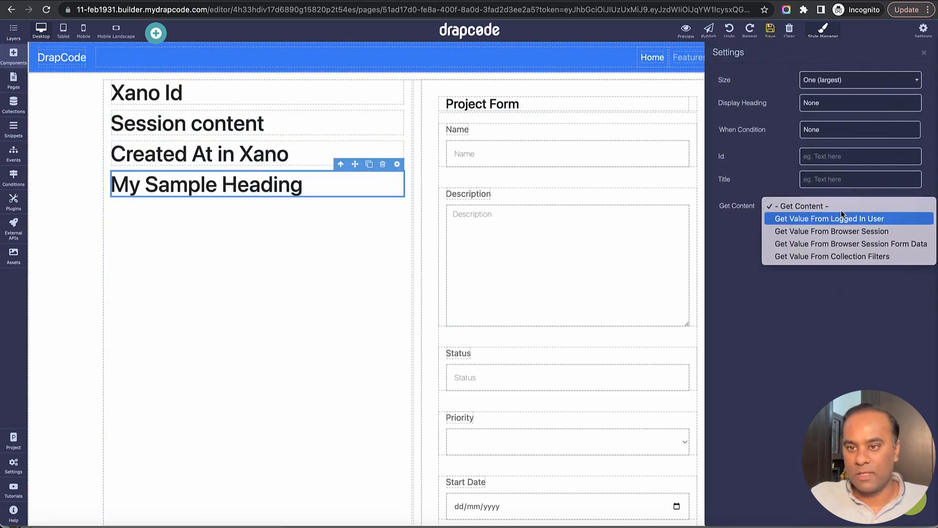
{"action": "left_click", "coordinate": [856, 230]}
{"action": "left_click", "coordinate": [857, 231]}
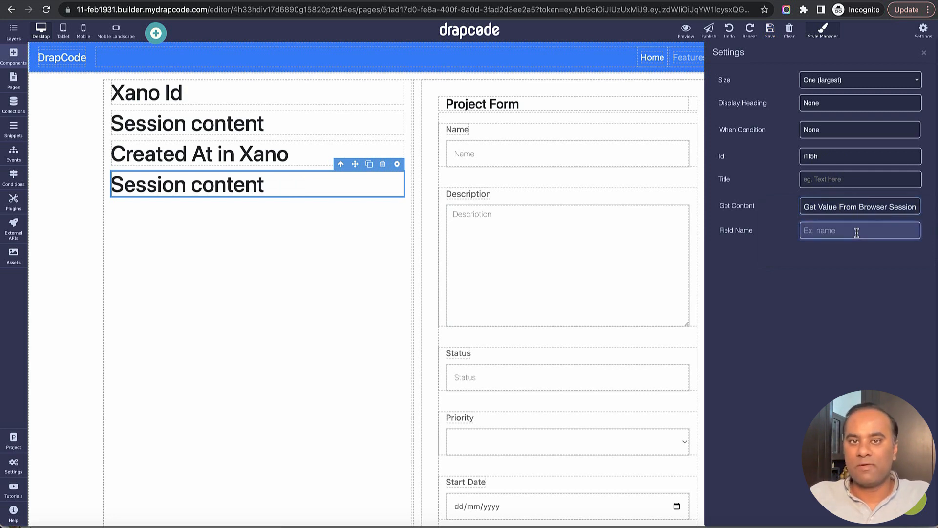
{"action": "type", "text": "created_at"}
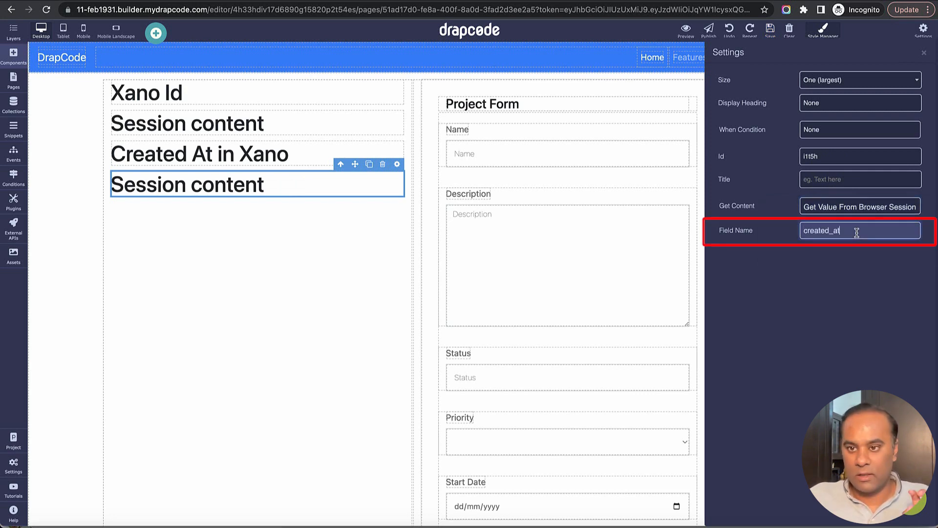
{"action": "left_click", "coordinate": [924, 53]}
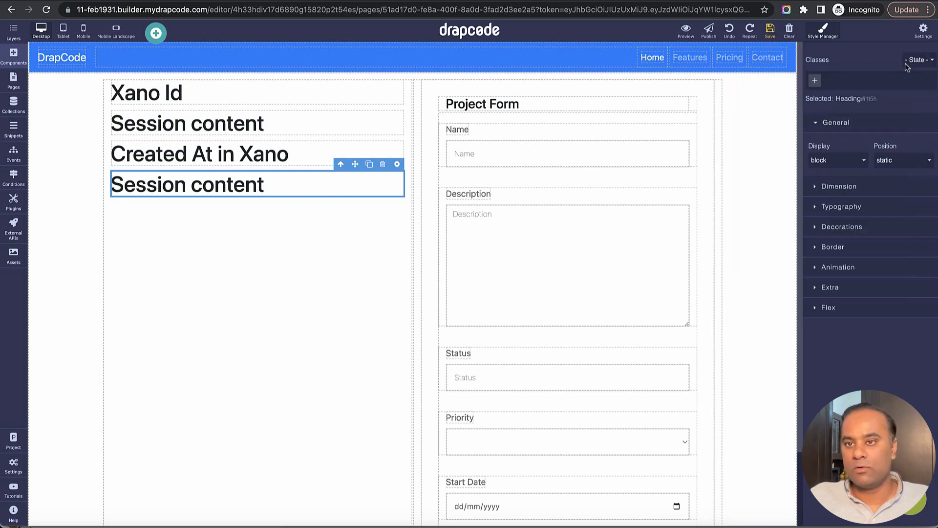
Set the top margin of the "Created At in Xano" heading to 100 px
{"action": "left_click", "coordinate": [379, 144]}
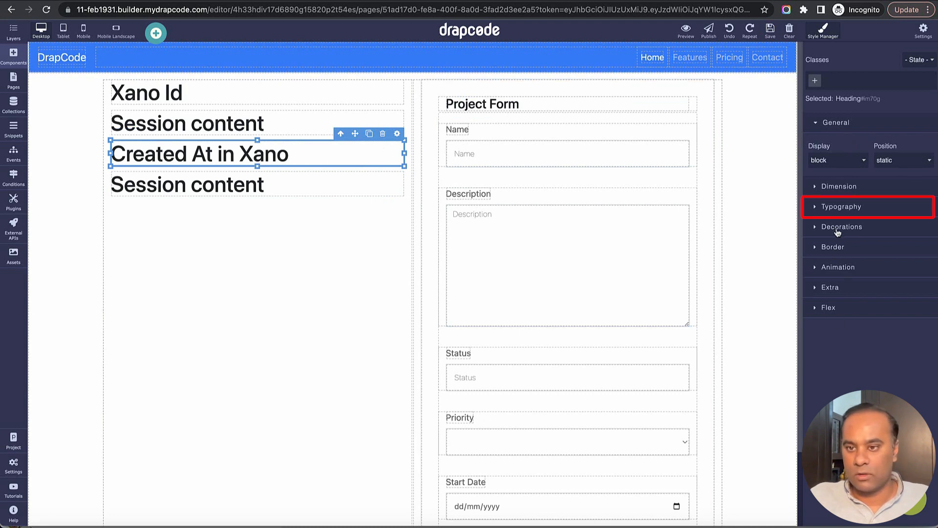
{"action": "left_click", "coordinate": [842, 205]}
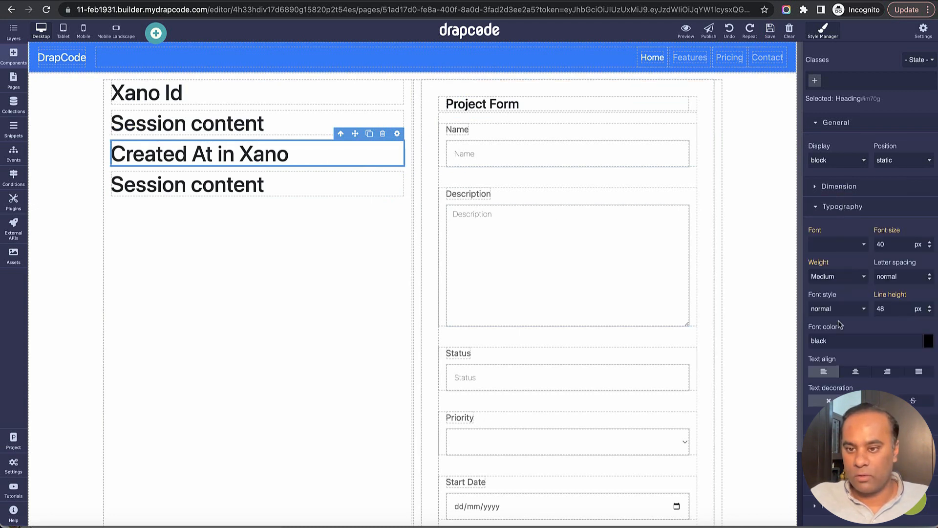
{"action": "scroll", "coordinate": [868, 283], "scroll_direction": "down", "scroll_amount": 2}
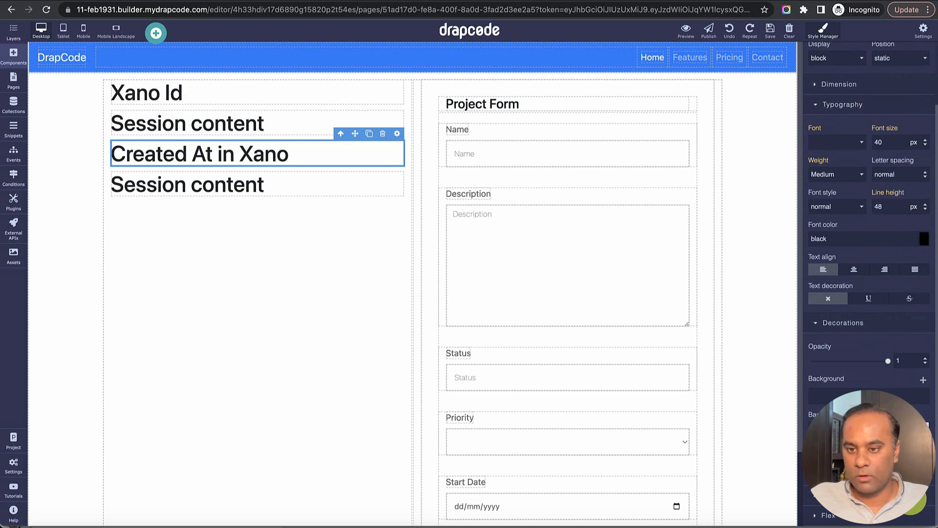
{"action": "scroll", "coordinate": [839, 210], "scroll_direction": "up", "scroll_amount": 2}
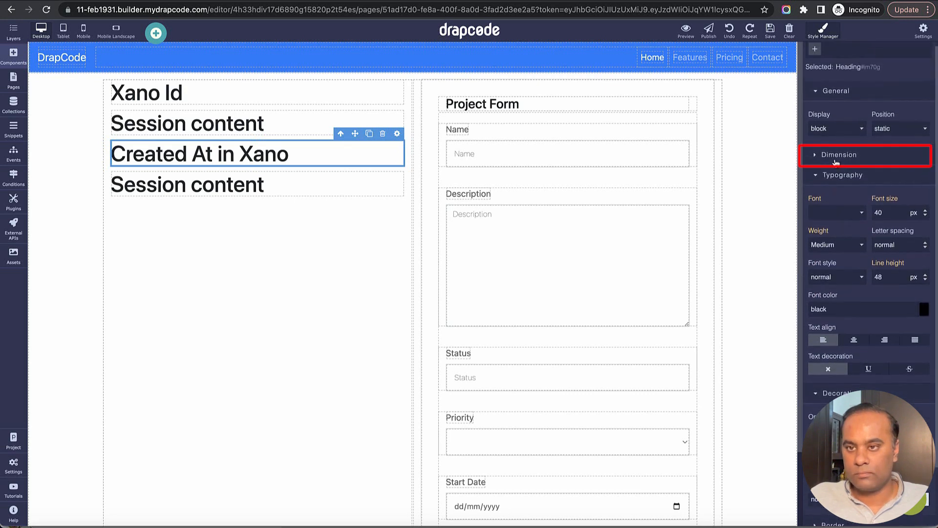
{"action": "left_click", "coordinate": [837, 155]}
{"action": "left_click", "coordinate": [830, 310]}
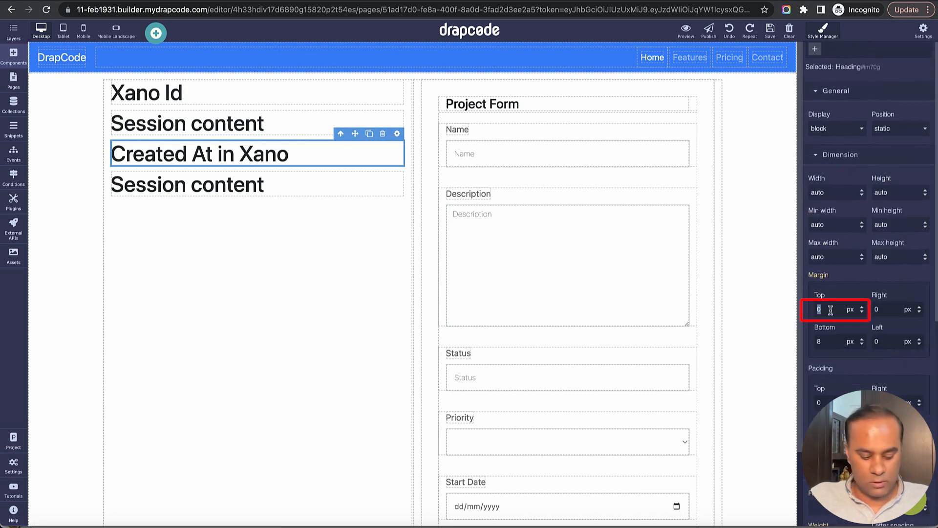
{"action": "type", "text": "100"}
{"action": "key", "text": "Return"}
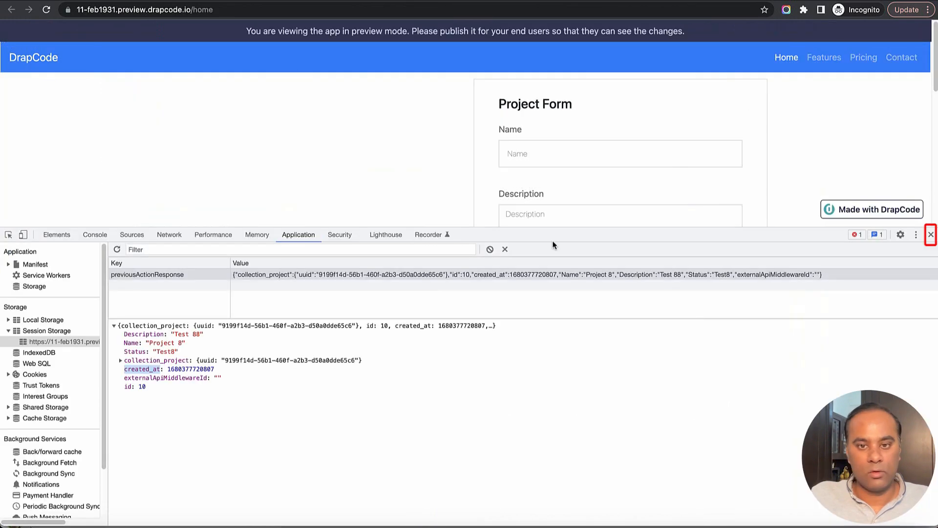
Close the preview's developer tools, reload the page, and check the values under "Xano Id" and "Created At in Xano"
{"action": "left_click", "coordinate": [931, 235]}
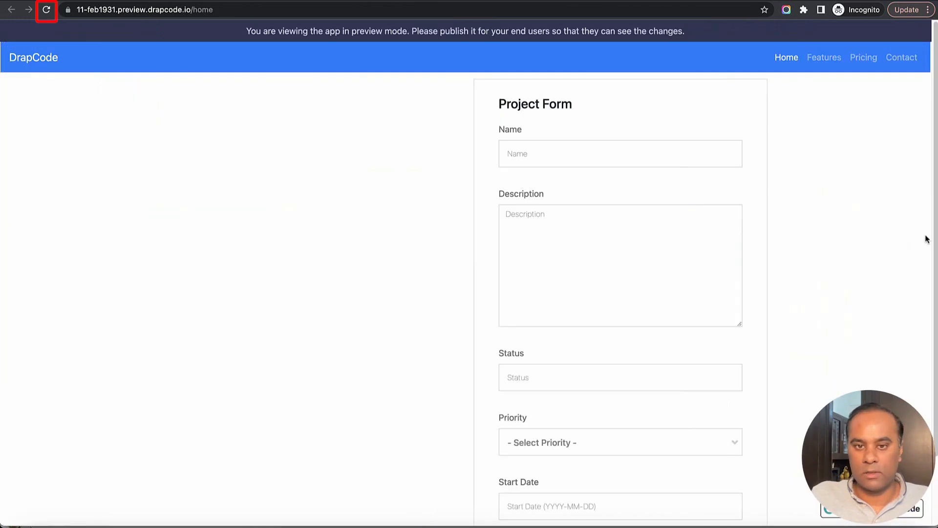
{"action": "left_click", "coordinate": [47, 11]}
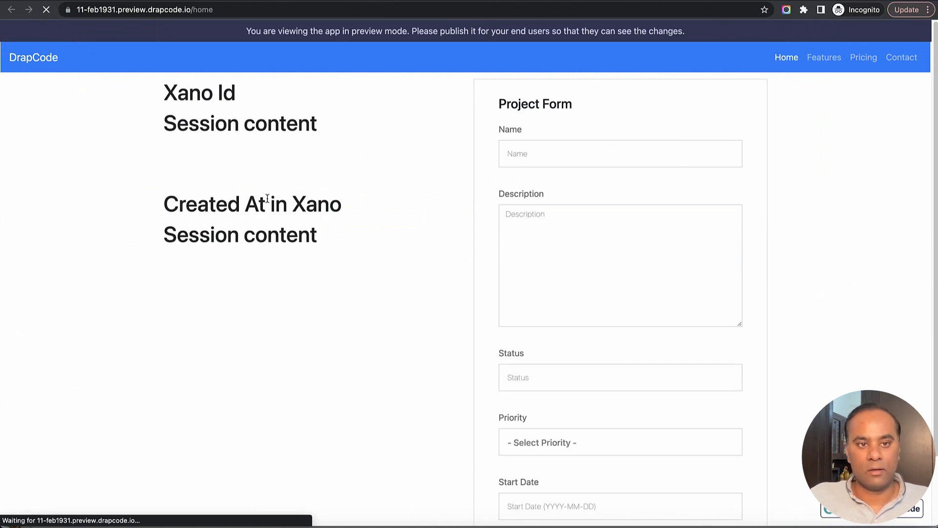
{"action": "left_click_drag", "start_coordinate": [161, 123], "coordinate": [230, 124]}
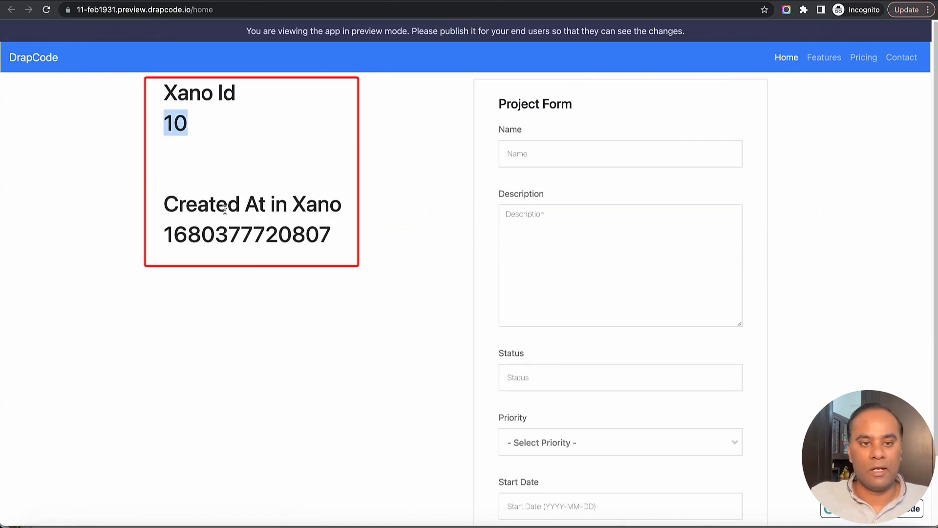
{"action": "left_click_drag", "start_coordinate": [159, 237], "coordinate": [415, 241]}
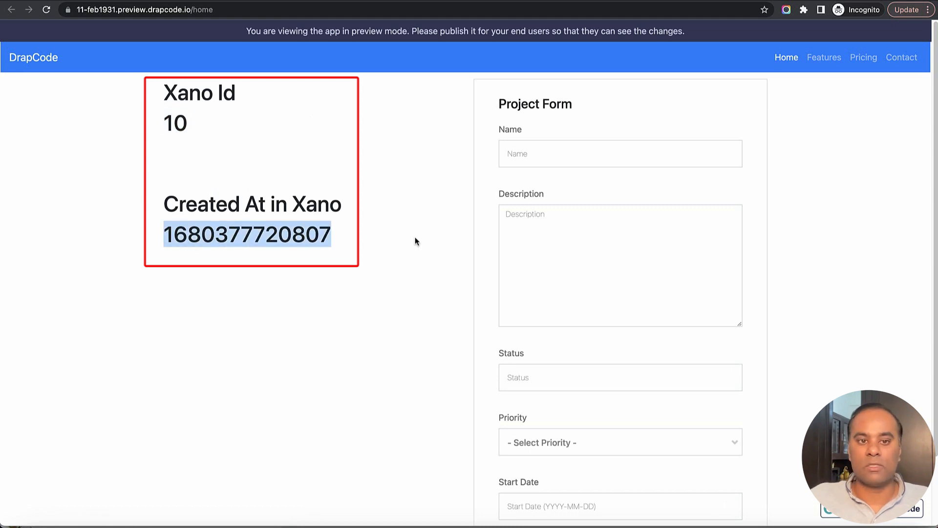
{"action": "left_click", "coordinate": [415, 240]}
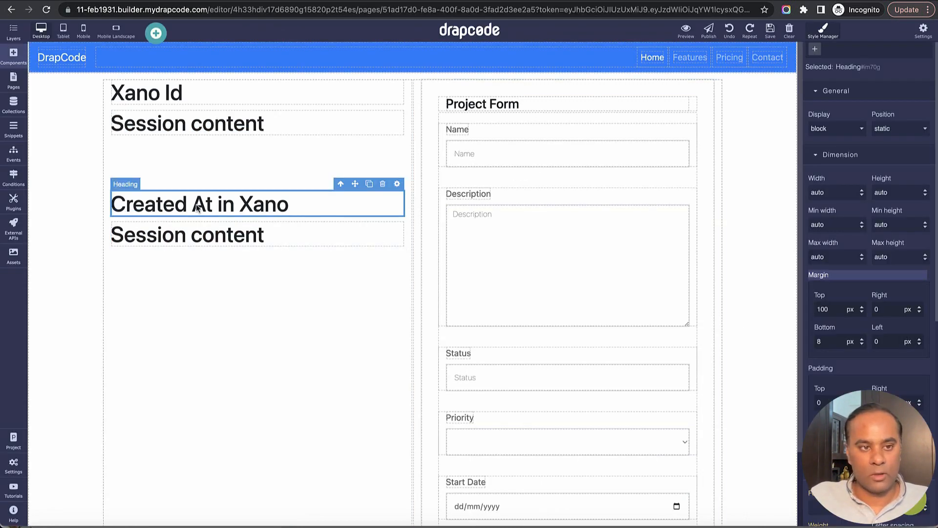
In the builder, open the "Create project on Xano" event and add a Navigation action after Send Data To External API
{"action": "left_click", "coordinate": [14, 151]}
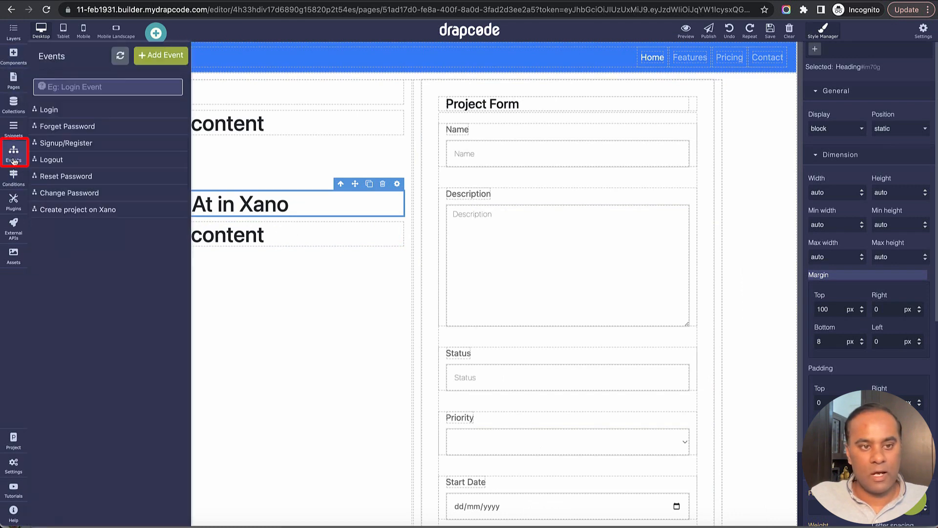
{"action": "left_click", "coordinate": [75, 213]}
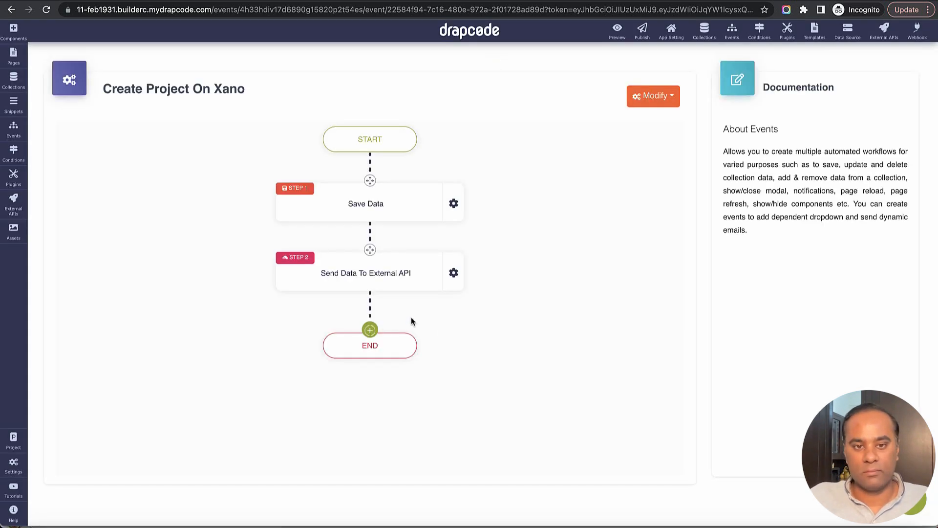
{"action": "left_click", "coordinate": [370, 330]}
{"action": "mouse_move", "coordinate": [421, 280]}
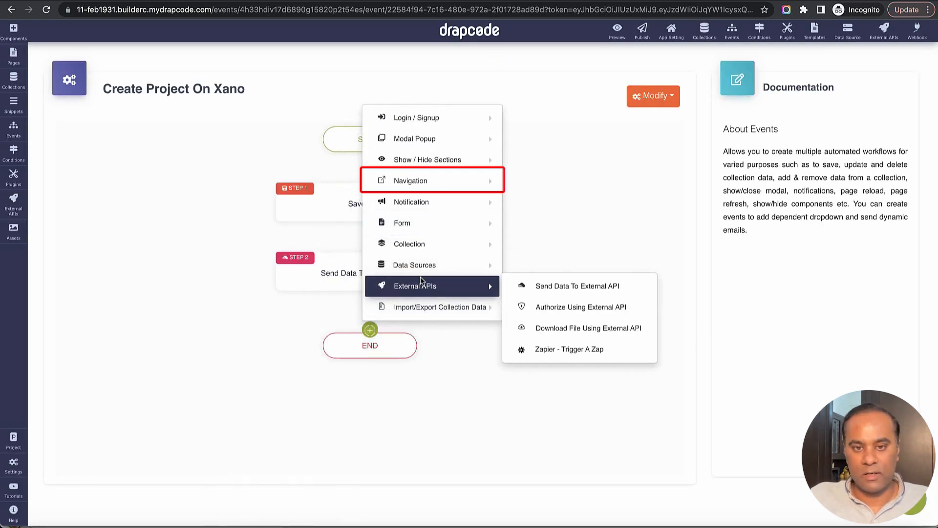
{"action": "mouse_move", "coordinate": [425, 204]}
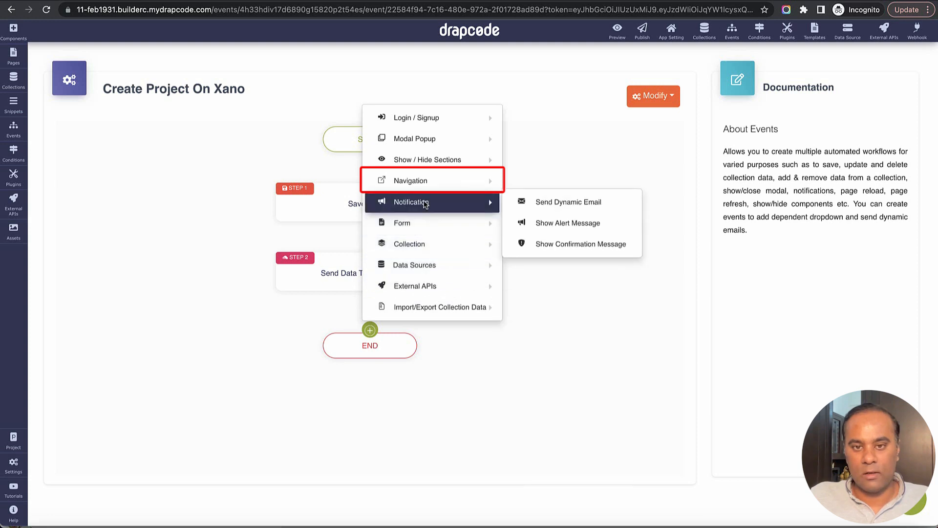
{"action": "mouse_move", "coordinate": [421, 181]}
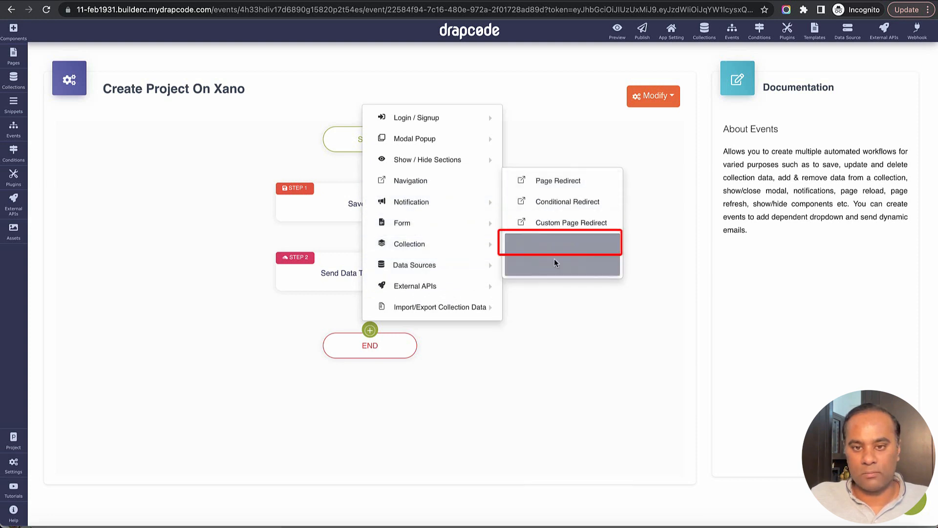
{"action": "left_click", "coordinate": [554, 245]}
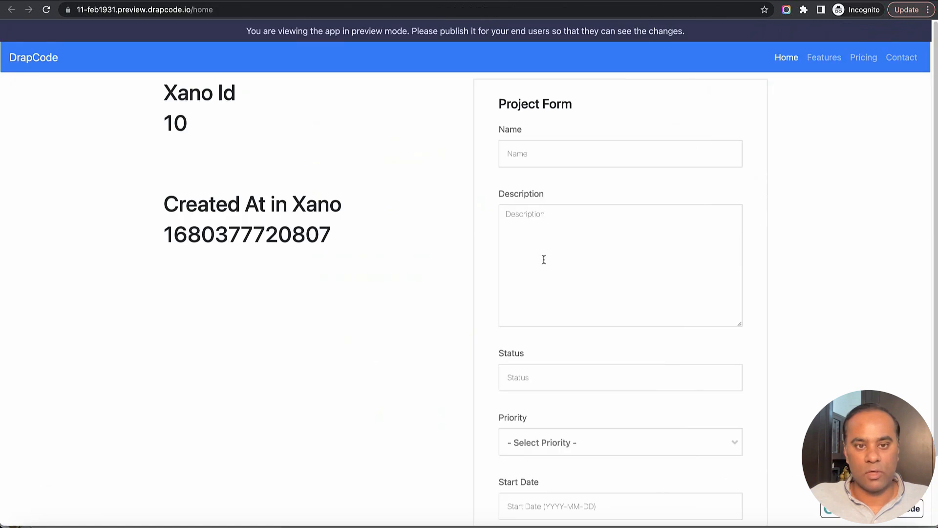
Reload the preview page and fill the Project Form with name "Project 999", description "Test 99" and status "Test"
{"action": "left_click", "coordinate": [534, 160]}
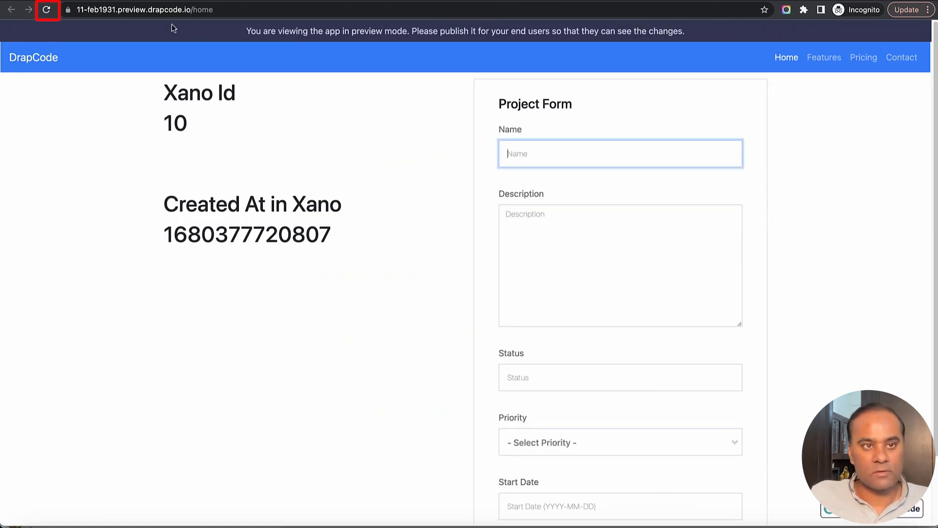
{"action": "left_click", "coordinate": [46, 10]}
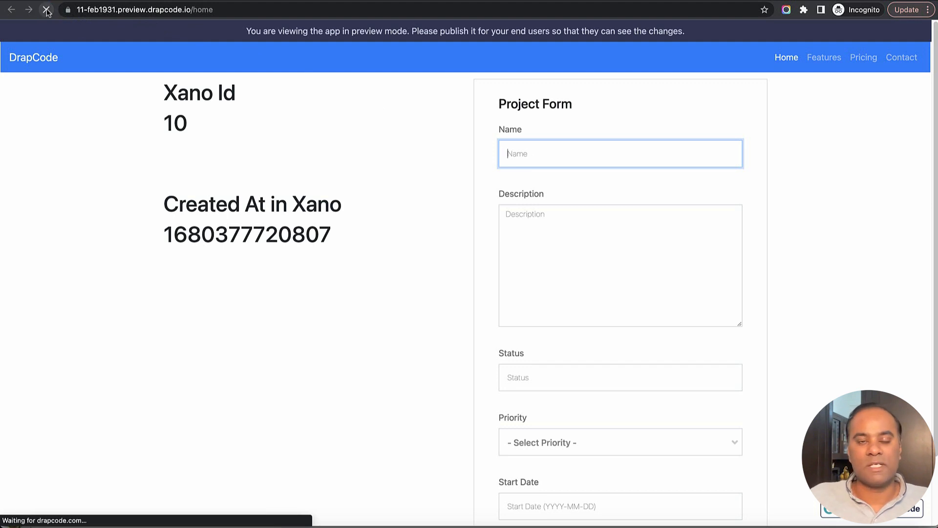
{"action": "left_click", "coordinate": [549, 157]}
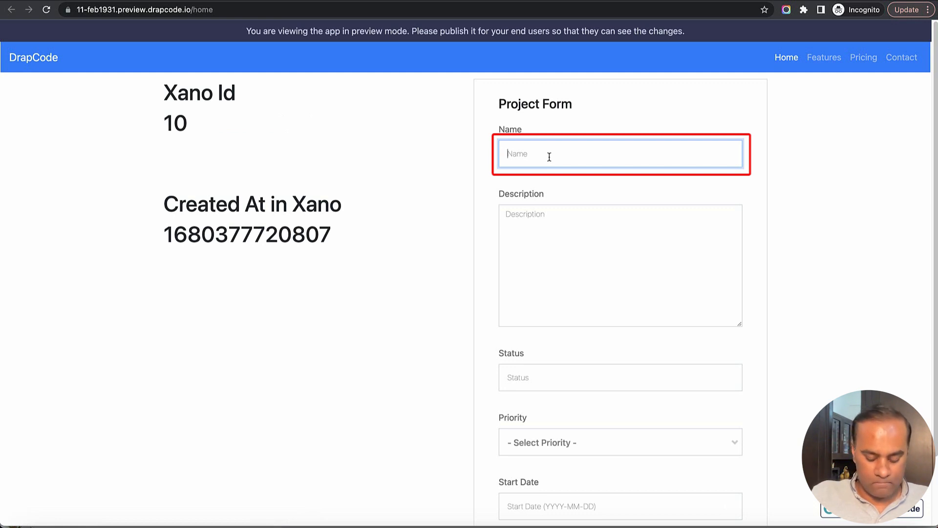
{"action": "type", "text": "Project 9"}
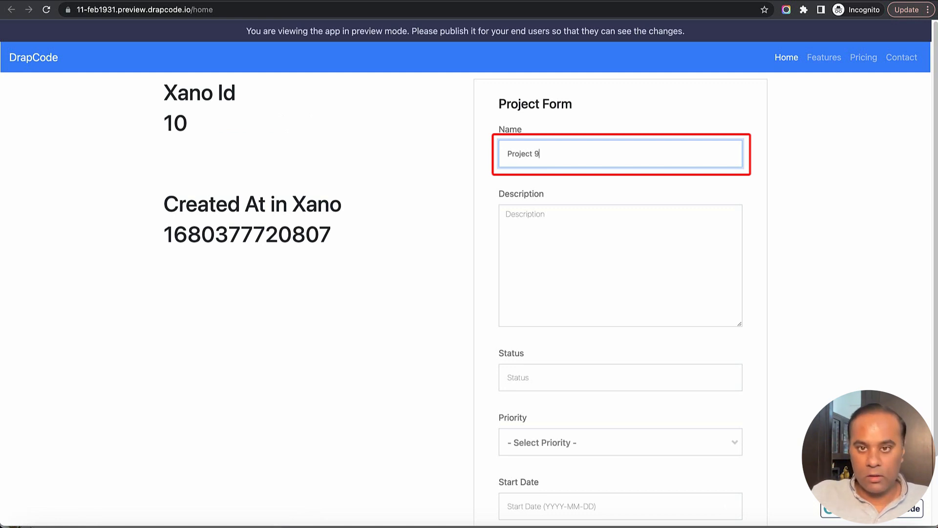
{"action": "type", "text": "99"}
{"action": "key", "text": "Tab"}
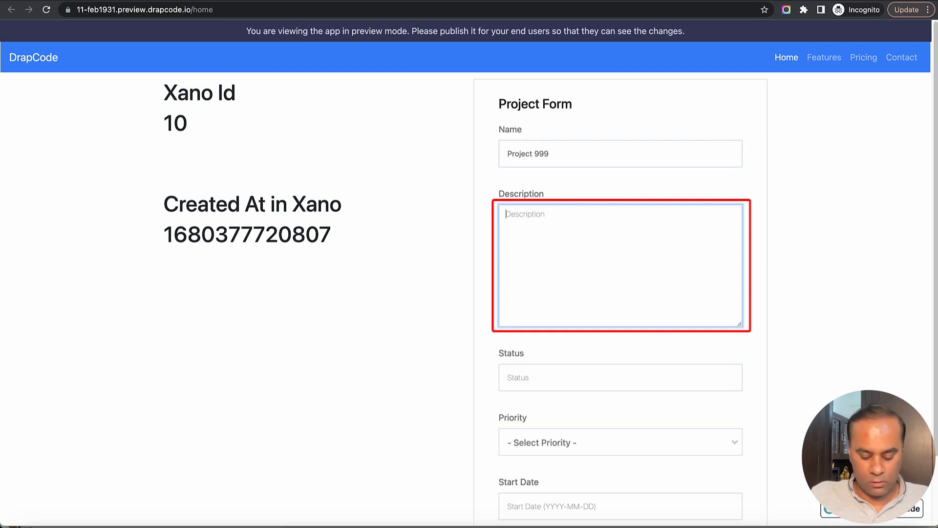
{"action": "type", "text": "Test 99"}
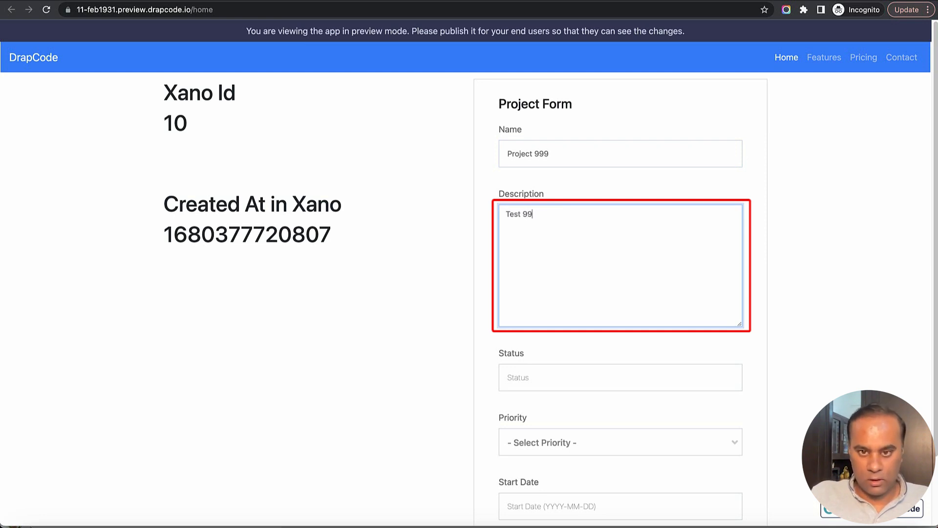
{"action": "key", "text": "Tab"}
{"action": "type", "text": "Test"}
{"action": "key", "text": "Tab"}
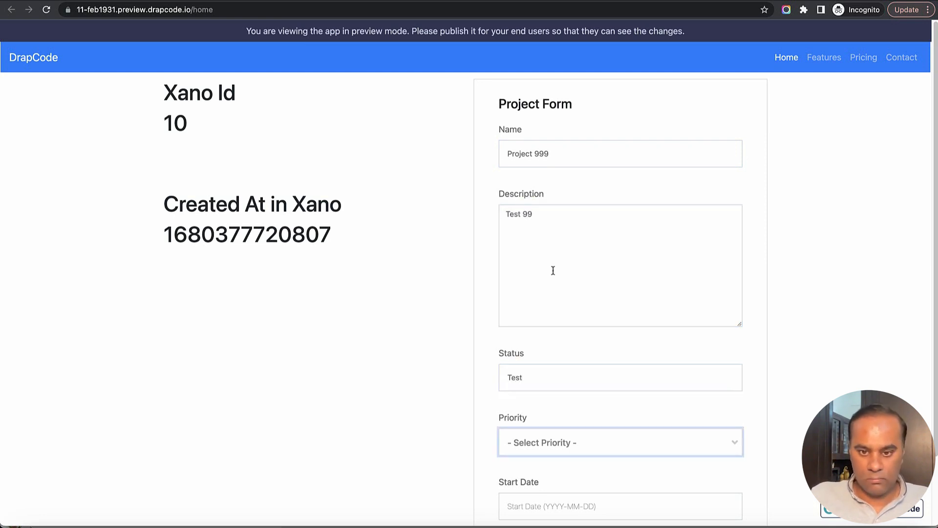
Set the project's priority to Low and its start date to 2023-04-05, and submit the form
{"action": "left_click", "coordinate": [576, 438]}
{"action": "left_click", "coordinate": [569, 379]}
{"action": "left_click", "coordinate": [577, 498]}
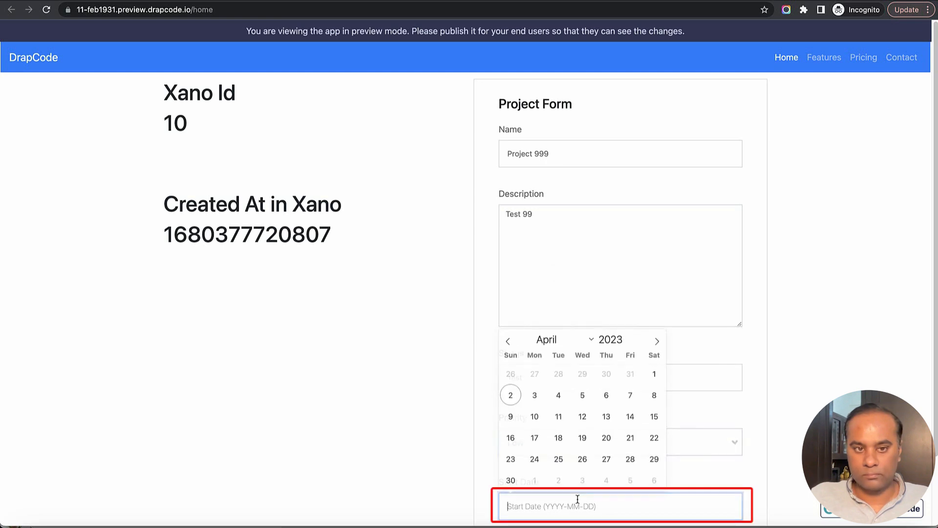
{"action": "left_click", "coordinate": [582, 395]}
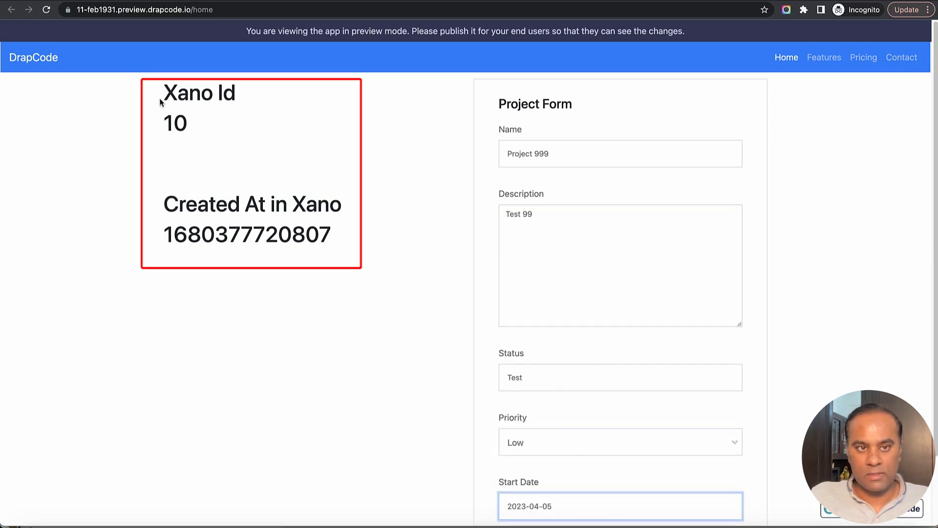
{"action": "left_click_drag", "start_coordinate": [160, 101], "coordinate": [344, 277]}
{"action": "left_click", "coordinate": [348, 289]}
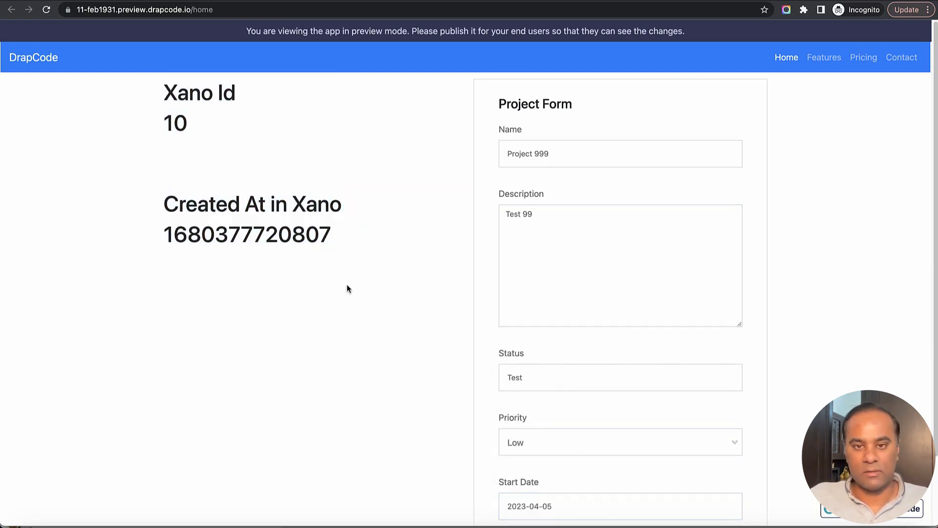
{"action": "scroll", "coordinate": [373, 322], "scroll_direction": "down", "scroll_amount": 3}
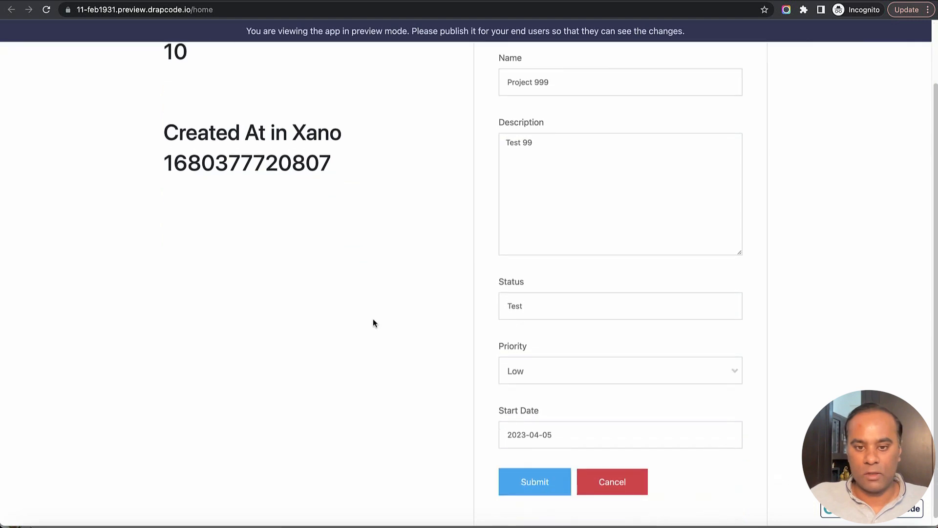
{"action": "left_click", "coordinate": [537, 479]}
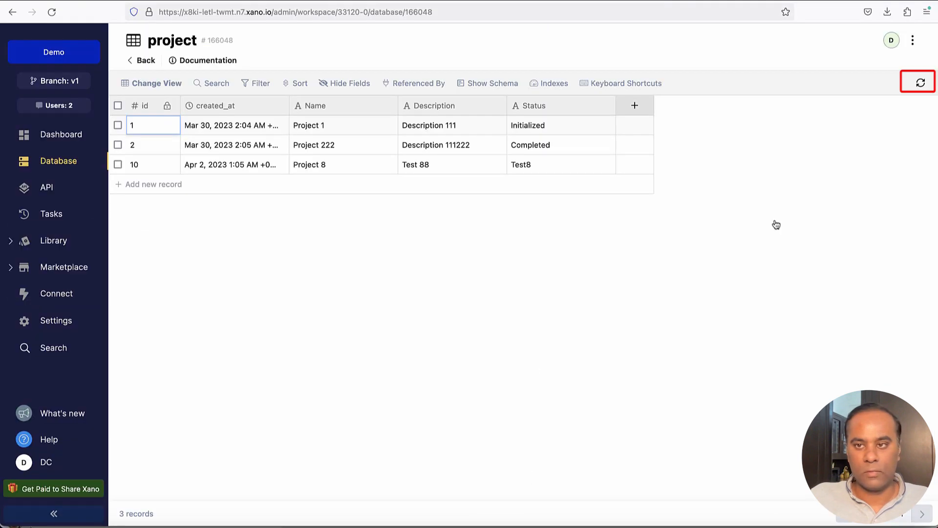
Switch to Xano, refresh the project table and check the created_at date and time of the Project 999 record
{"action": "left_click", "coordinate": [921, 86]}
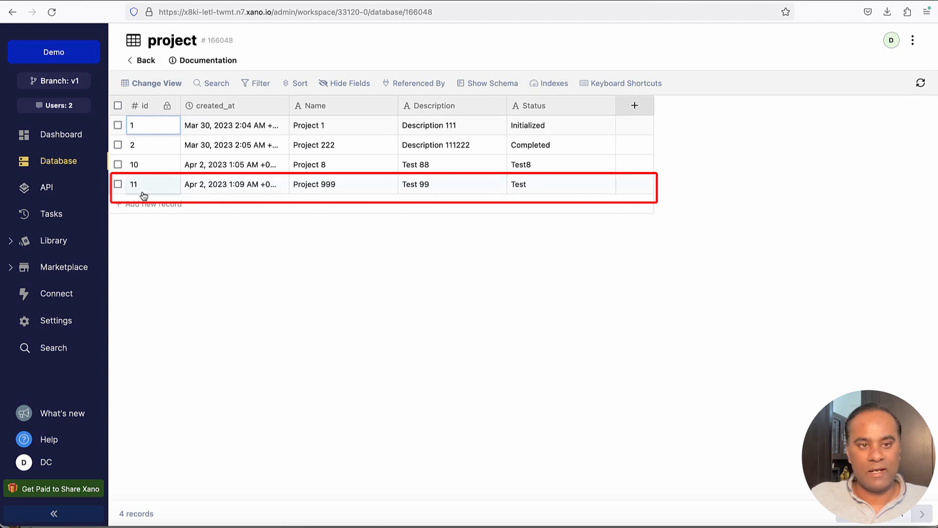
{"action": "left_click", "coordinate": [224, 186]}
{"action": "left_click", "coordinate": [223, 185]}
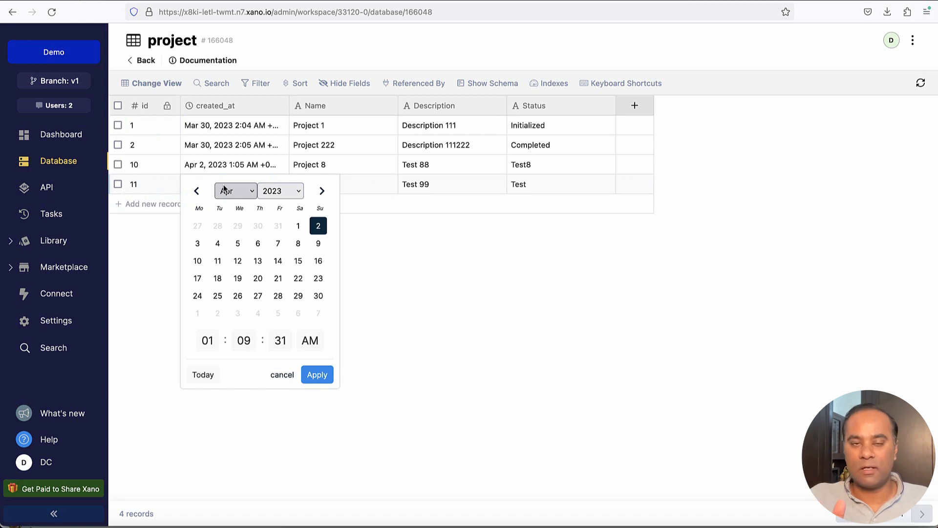
{"action": "left_click", "coordinate": [341, 257]}
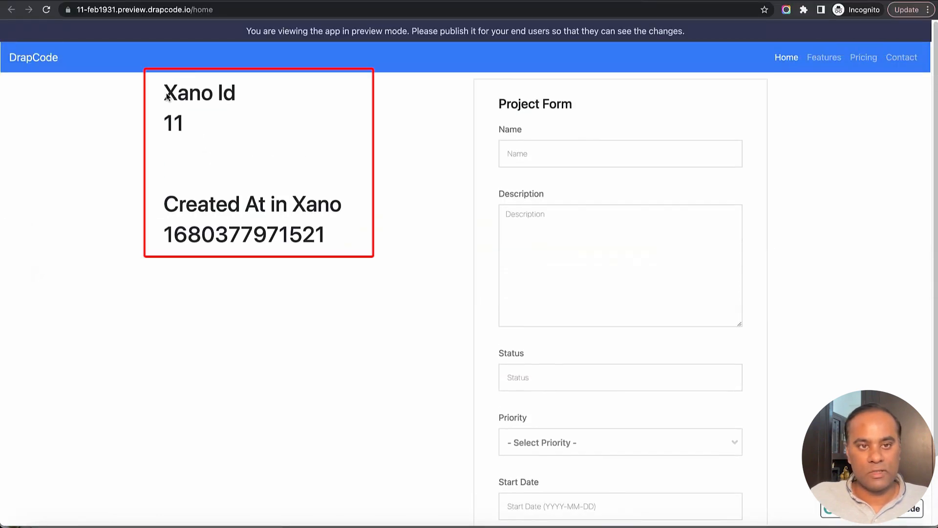
Back in the preview, compare the displayed Xano Id and Created At values with previousActionResponse in the browser's session storage
{"action": "left_click_drag", "start_coordinate": [165, 90], "coordinate": [184, 147]}
{"action": "left_click_drag", "start_coordinate": [166, 201], "coordinate": [371, 283]}
{"action": "right_click", "coordinate": [364, 245]}
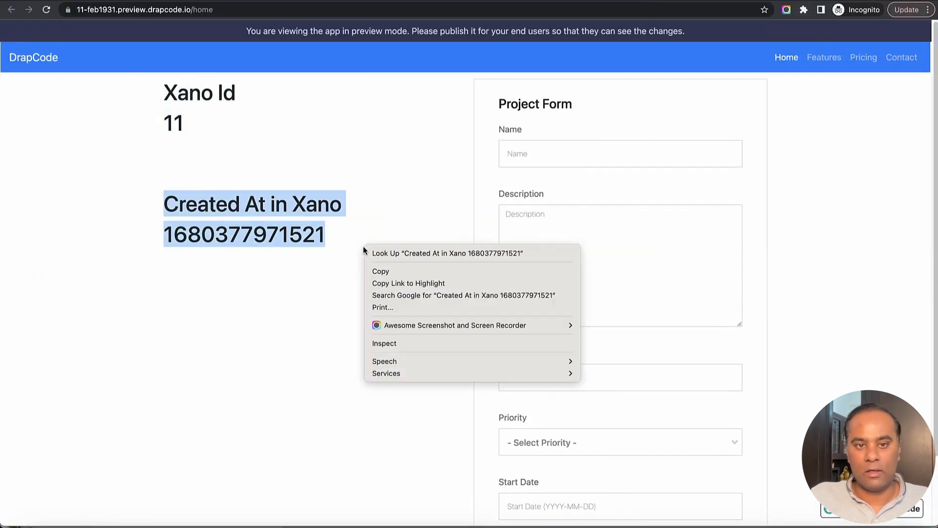
{"action": "left_click", "coordinate": [400, 344]}
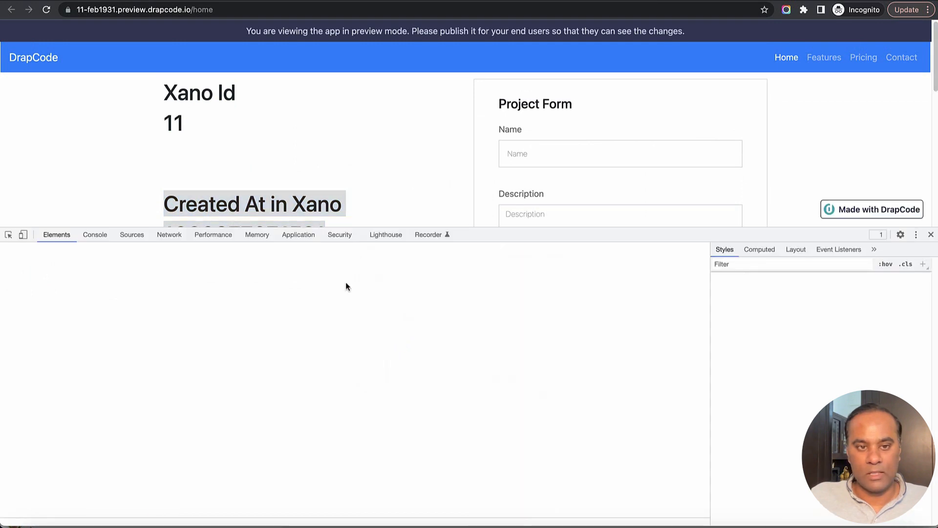
{"action": "left_click", "coordinate": [298, 235]}
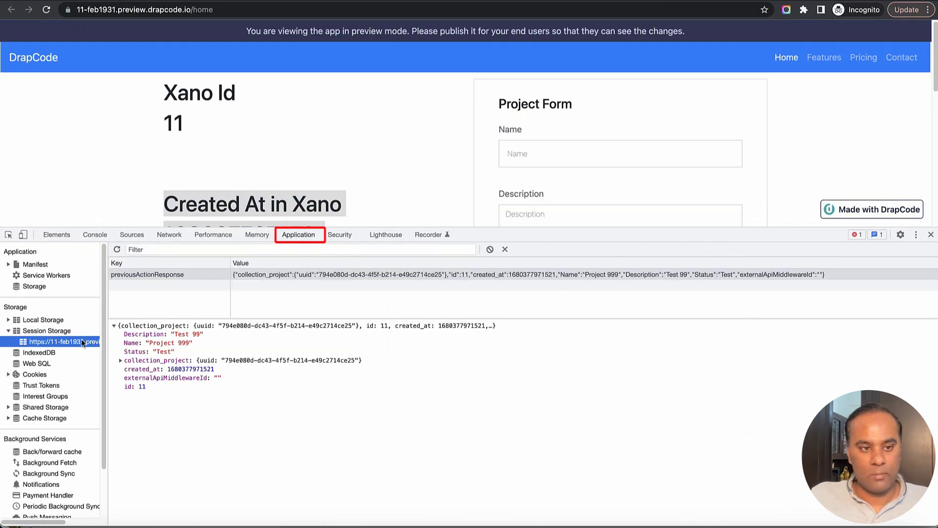
{"action": "left_click_drag", "start_coordinate": [124, 333], "coordinate": [169, 397]}
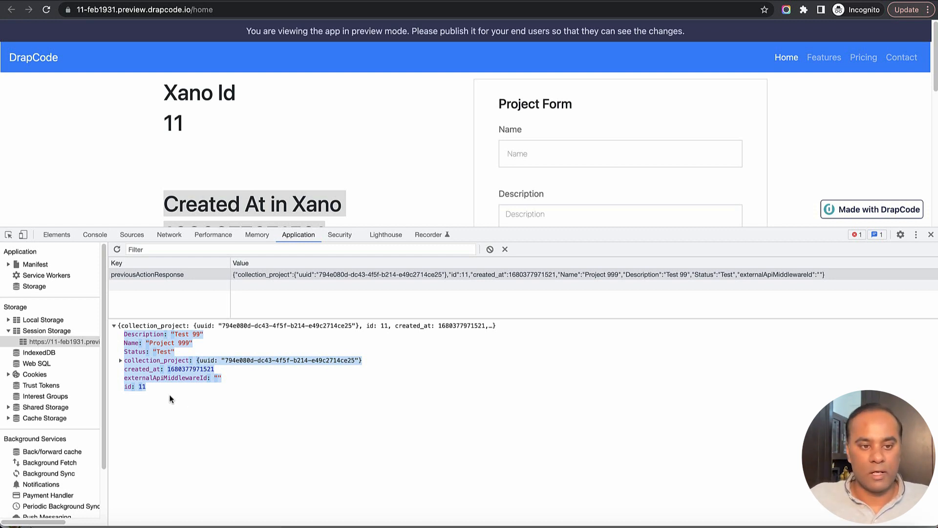
{"action": "double_click", "coordinate": [142, 387]}
{"action": "left_click_drag", "start_coordinate": [127, 389], "coordinate": [146, 390]}
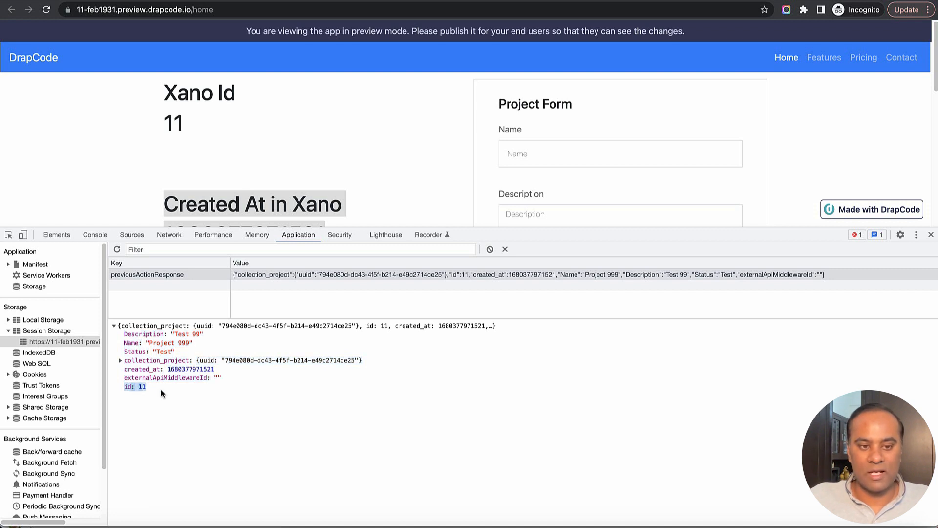
{"action": "double_click", "coordinate": [153, 390]}
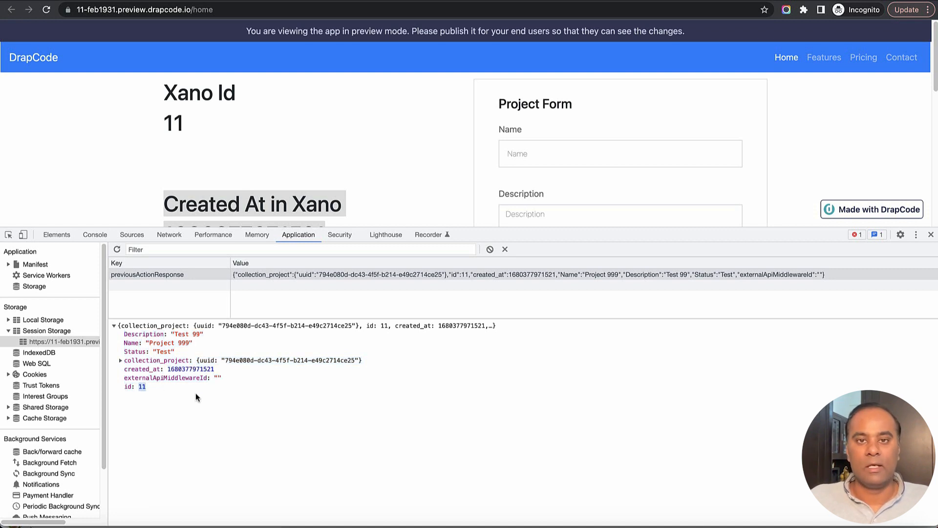